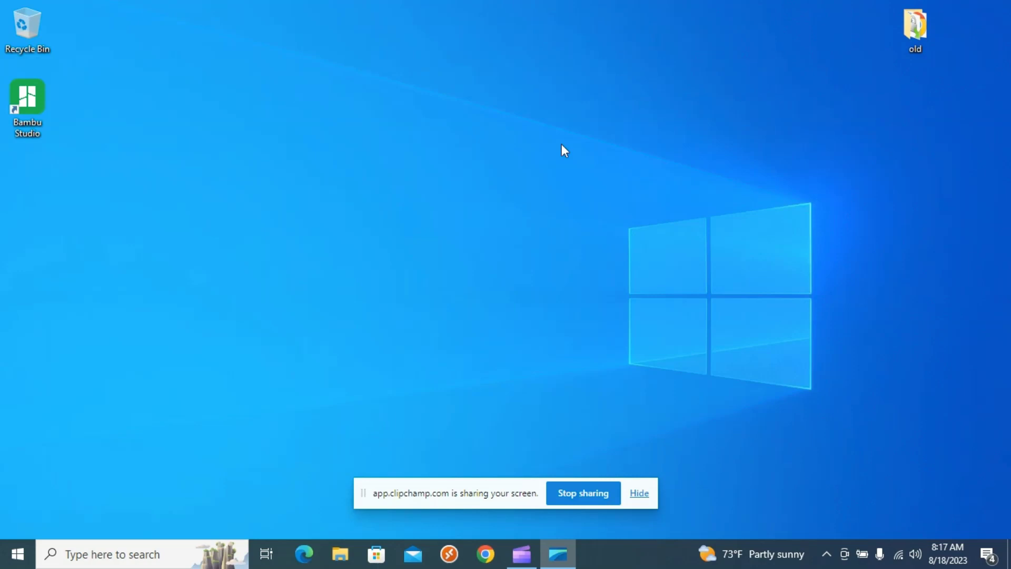
- Launch 3D Builder from the Windows Start menu
{"action": "left_click", "coordinate": [14, 565]}
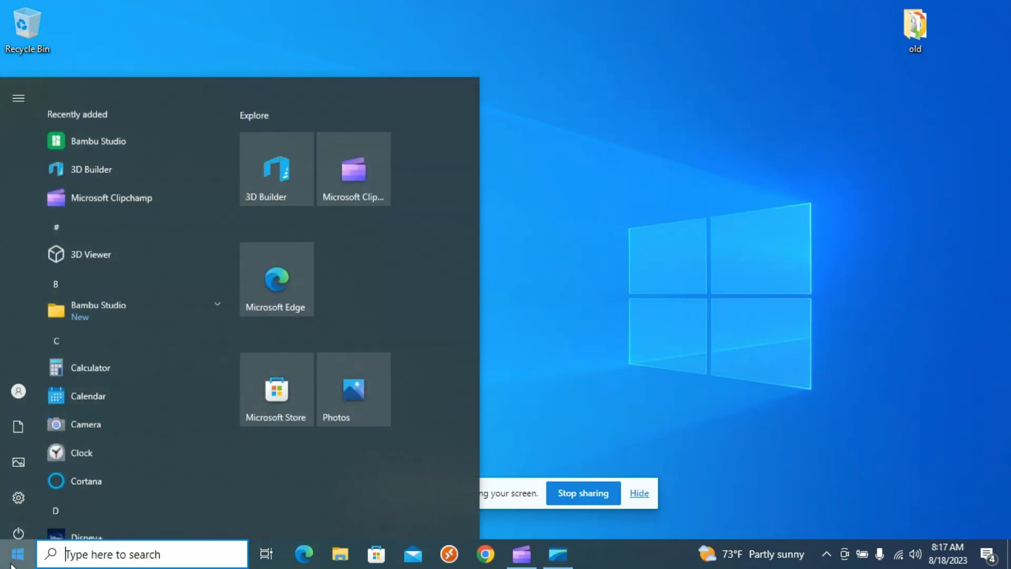
- Start a new scene and import hello Kitty.jpg as an embossed coloured model
{"action": "left_click", "coordinate": [270, 160]}
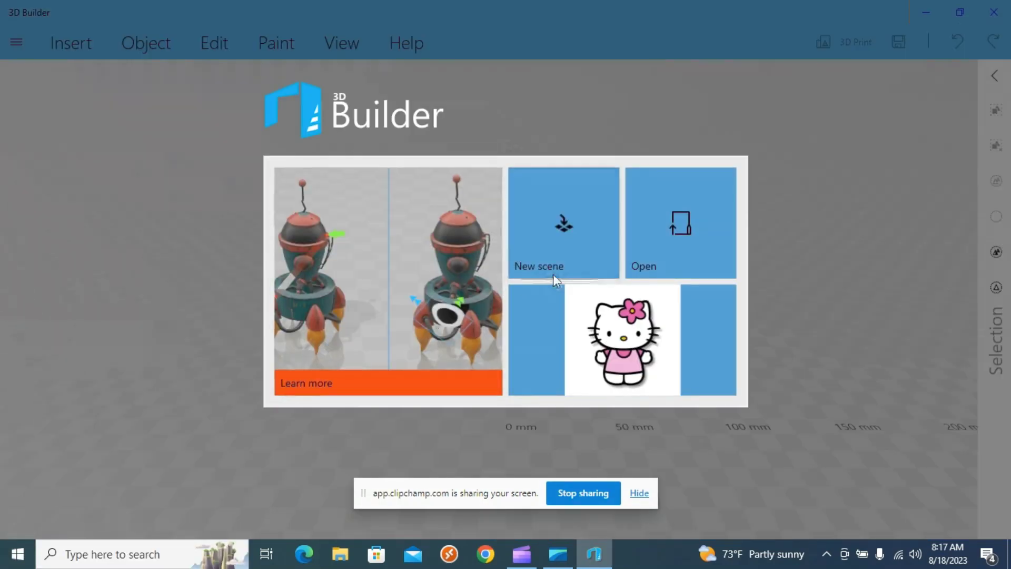
{"action": "left_click", "coordinate": [556, 279]}
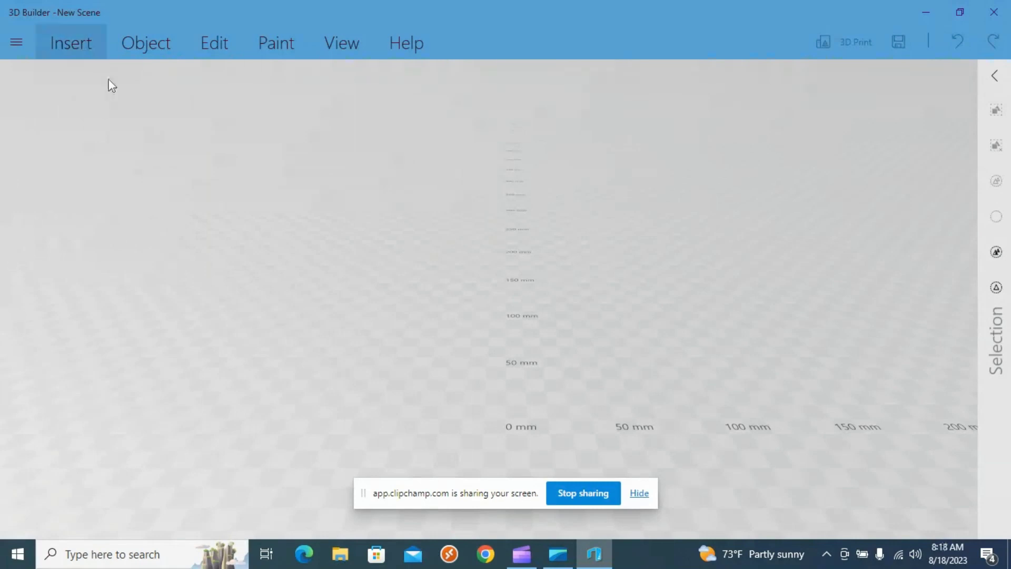
{"action": "left_click", "coordinate": [86, 50]}
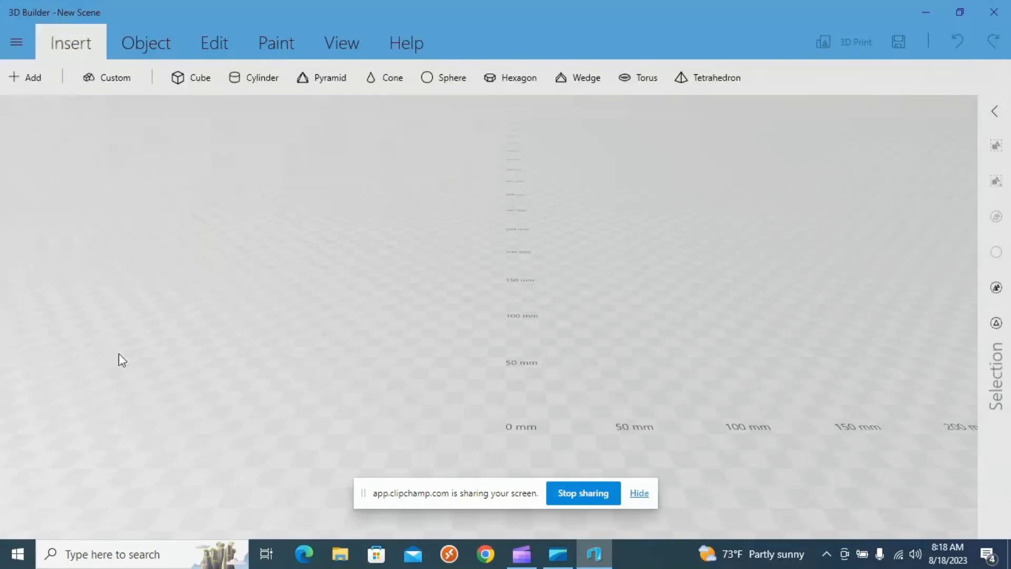
{"action": "left_click", "coordinate": [34, 84]}
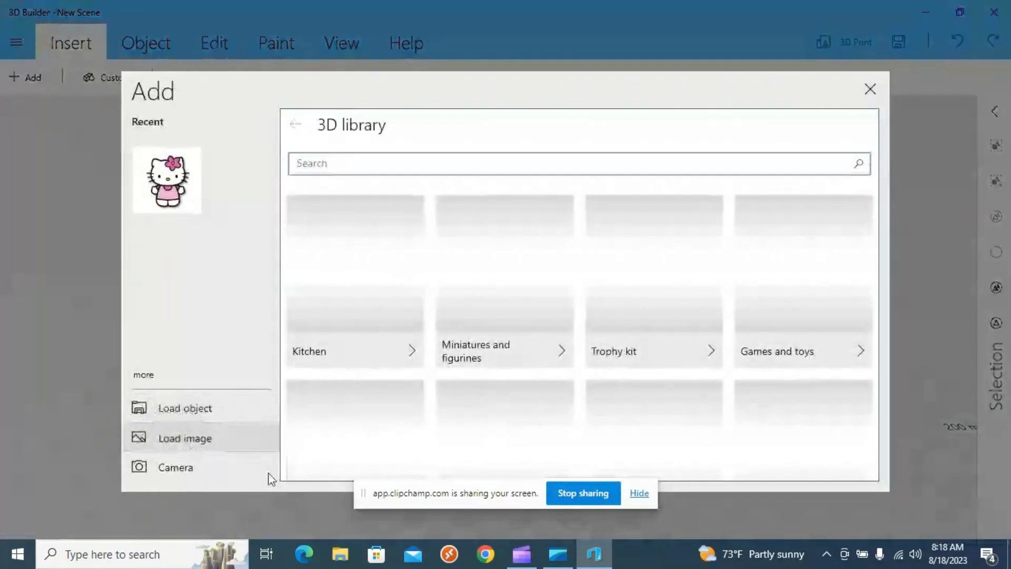
{"action": "left_click", "coordinate": [188, 142]}
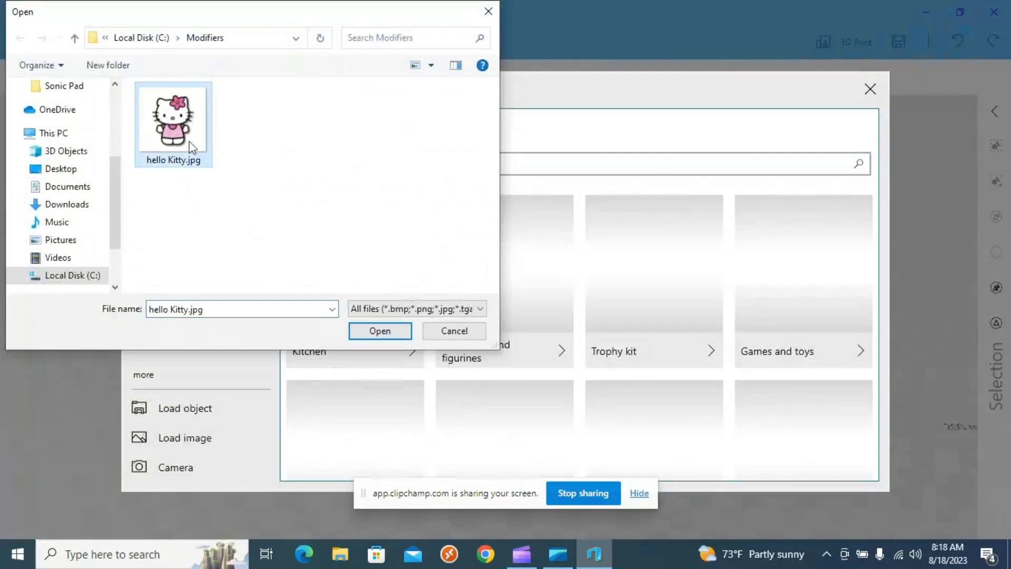
{"action": "left_click", "coordinate": [372, 333]}
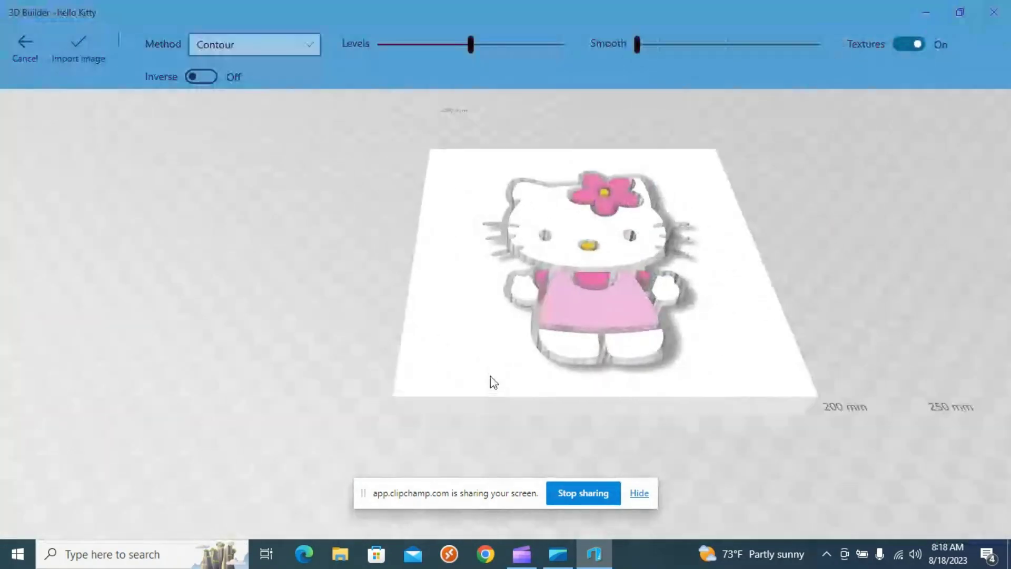
{"action": "left_click", "coordinate": [90, 41]}
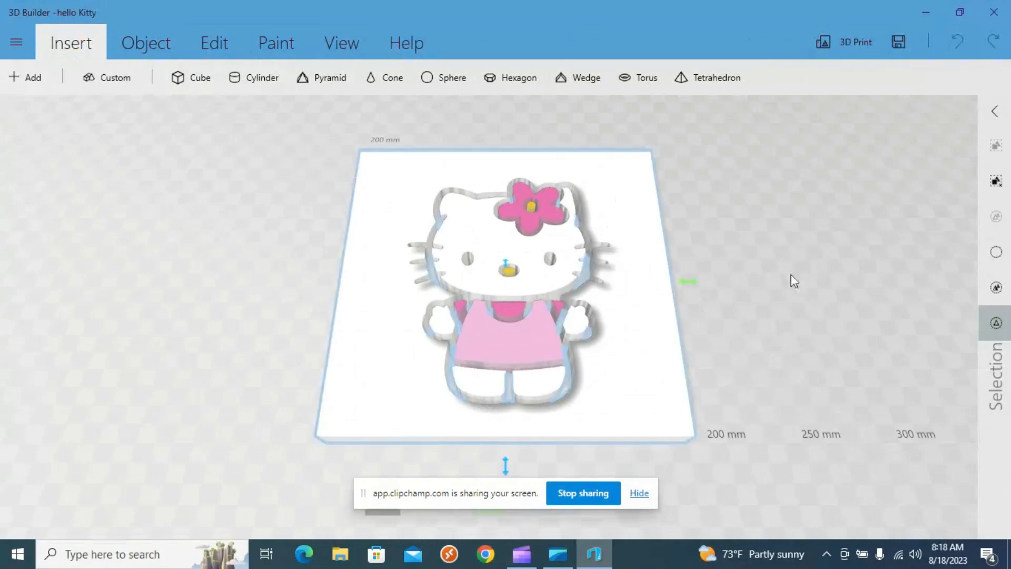
- Ungroup the Hello Kitty model and delete its white base board
{"action": "left_click_drag", "start_coordinate": [798, 298], "coordinate": [799, 276]}
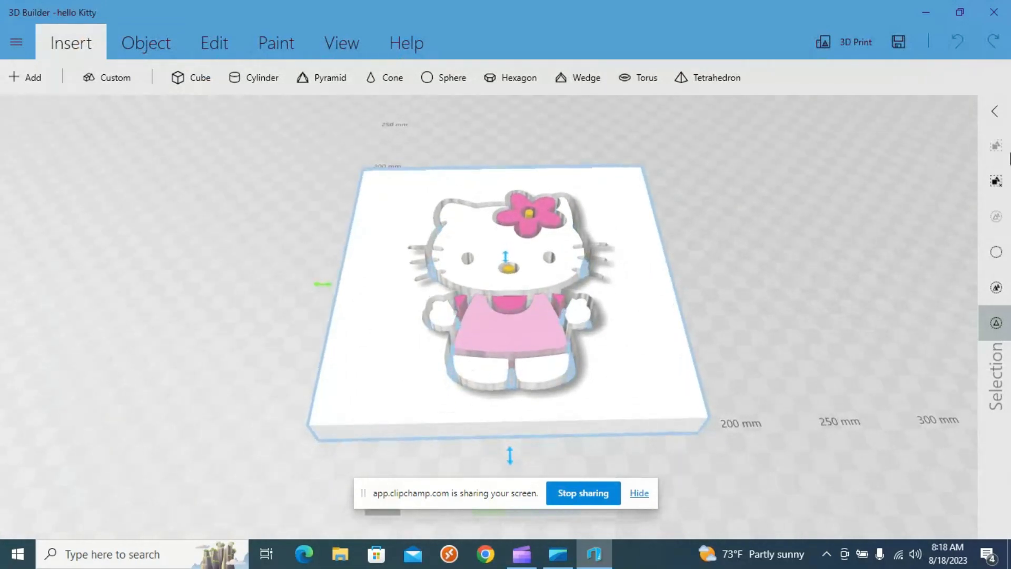
{"action": "left_click", "coordinate": [998, 183]}
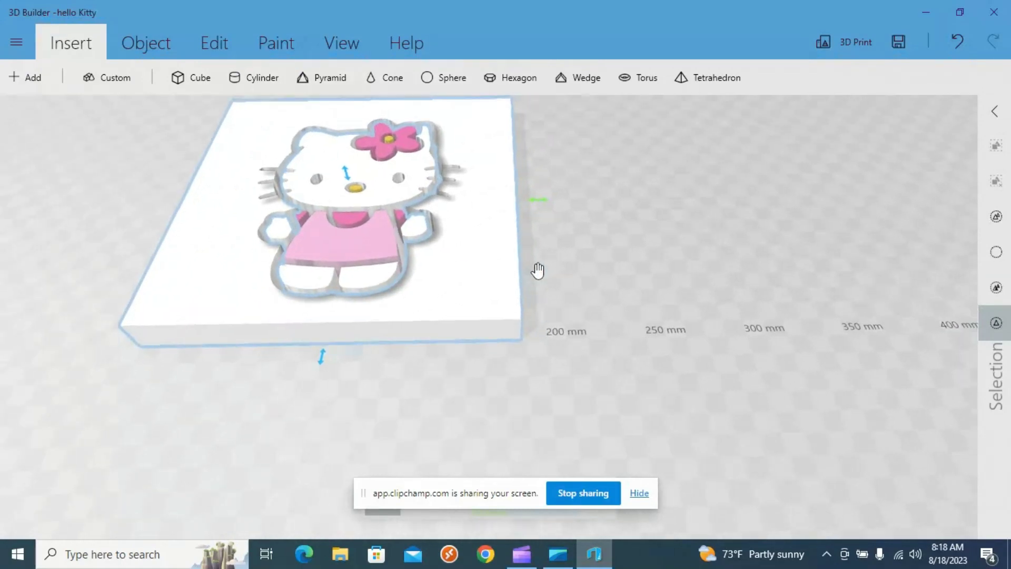
{"action": "key", "text": "Delete"}
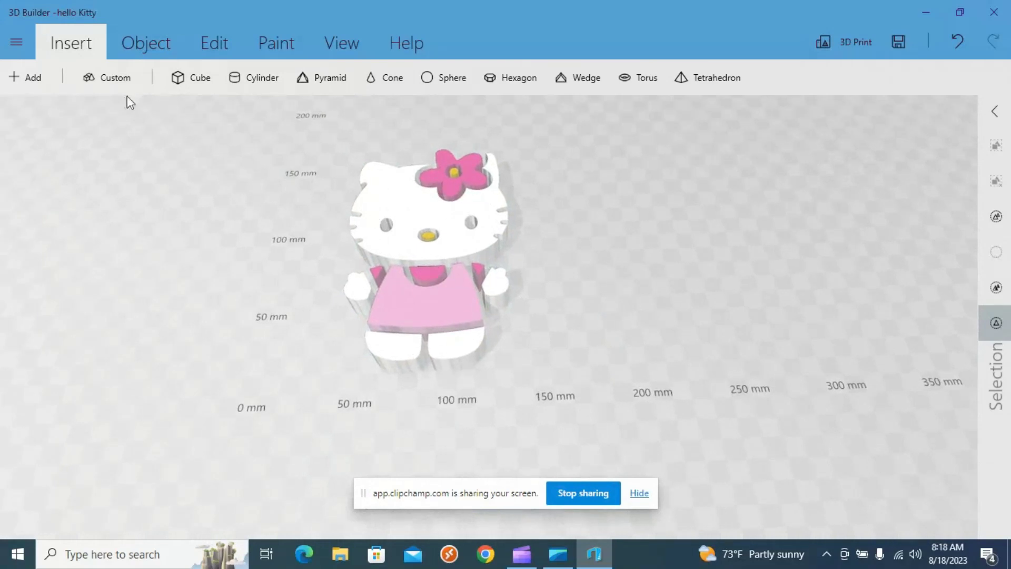
- Import the recent Hello Kitty image again with Inverse on as a black outline
{"action": "left_click", "coordinate": [29, 70]}
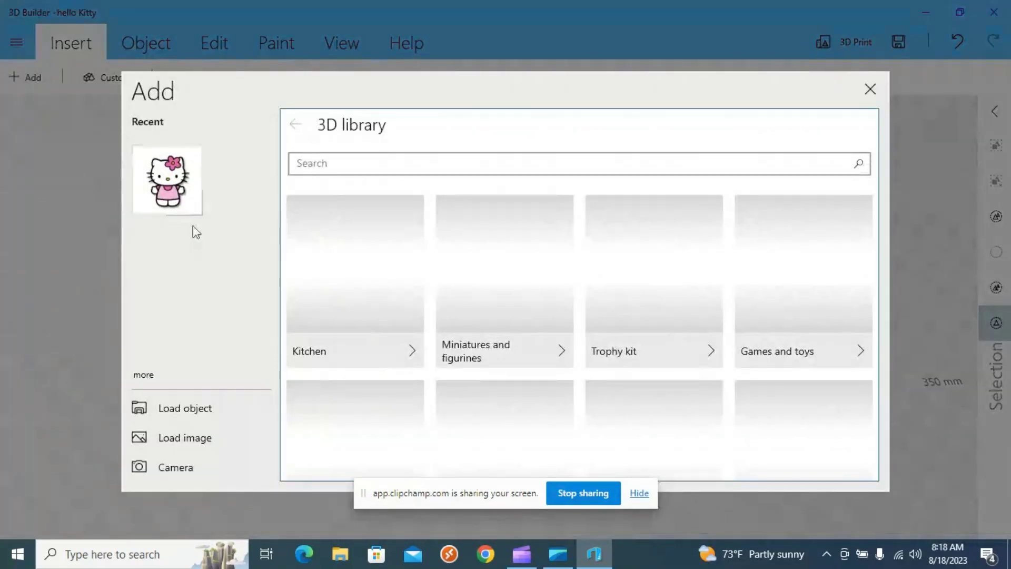
{"action": "left_click", "coordinate": [172, 182]}
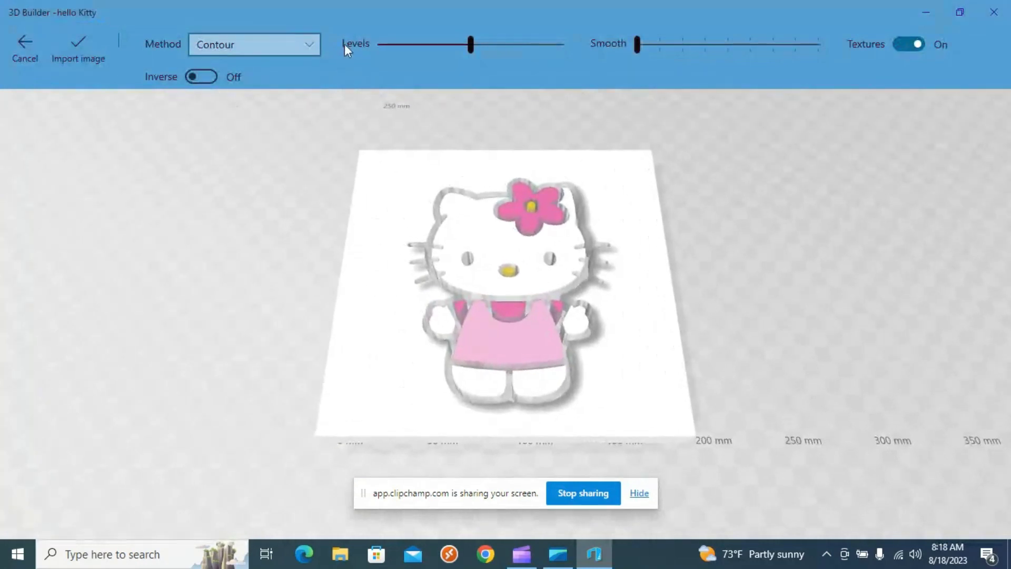
{"action": "left_click", "coordinate": [202, 77]}
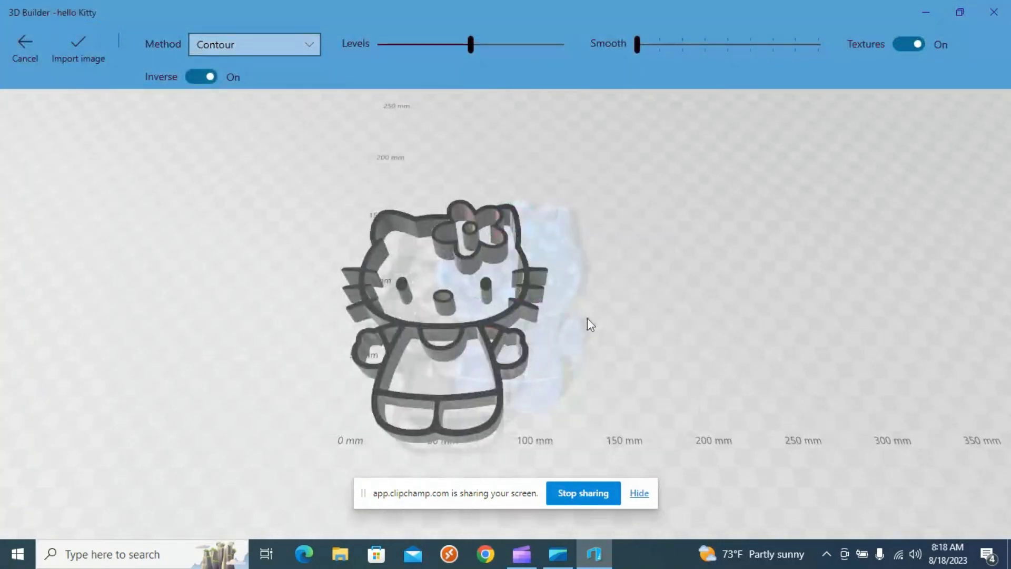
{"action": "left_click", "coordinate": [79, 48]}
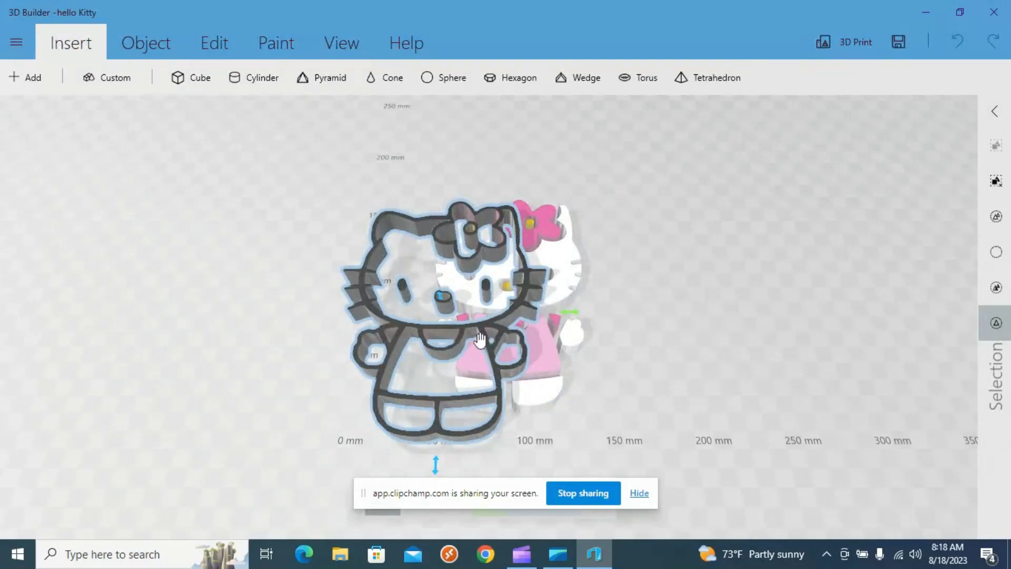
- Move the outline model aside and settle it flat on the platform
{"action": "left_click_drag", "start_coordinate": [446, 322], "coordinate": [329, 301]}
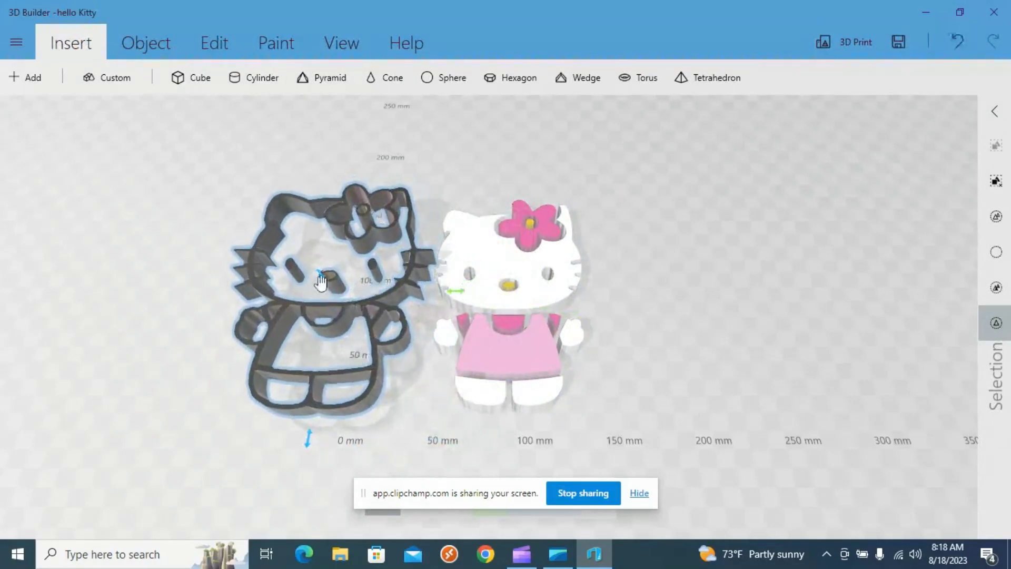
{"action": "left_click", "coordinate": [152, 47]}
{"action": "left_click", "coordinate": [383, 79]}
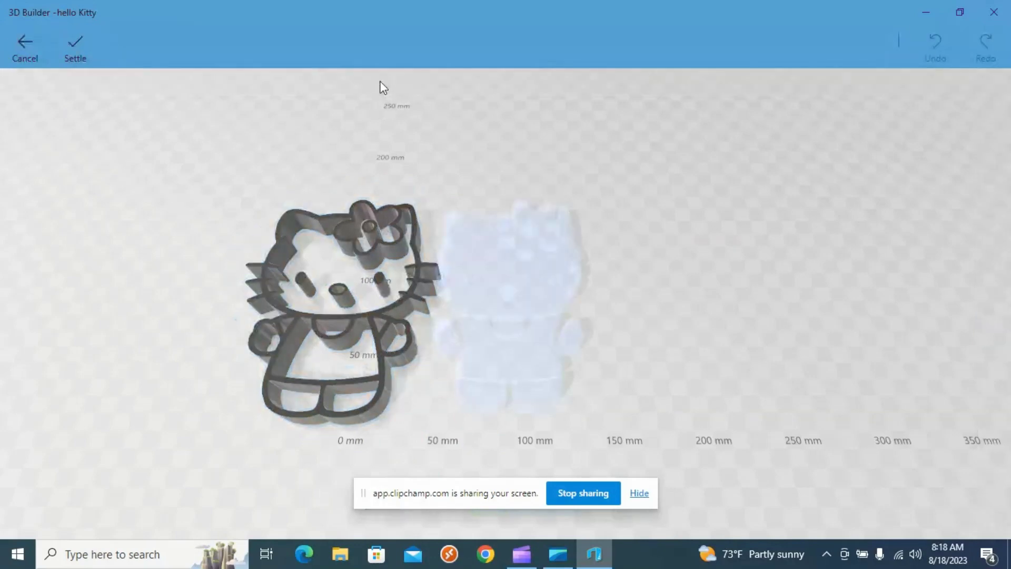
{"action": "left_click", "coordinate": [77, 58]}
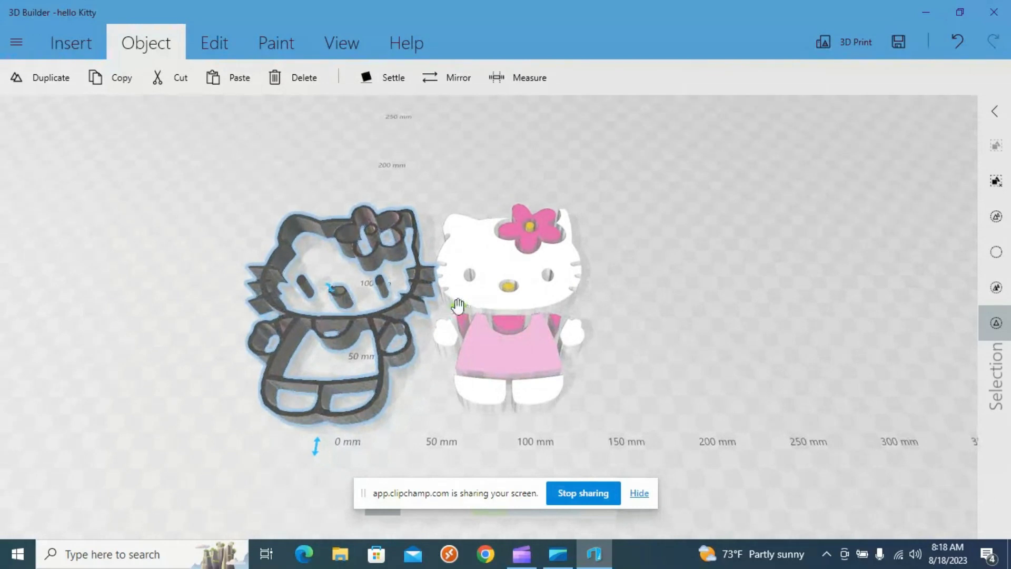
- Align the outline over the coloured Hello Kitty at X 95.5, Y 86.68, Z 9.39 mm
{"action": "left_click_drag", "start_coordinate": [458, 306], "coordinate": [627, 308]}
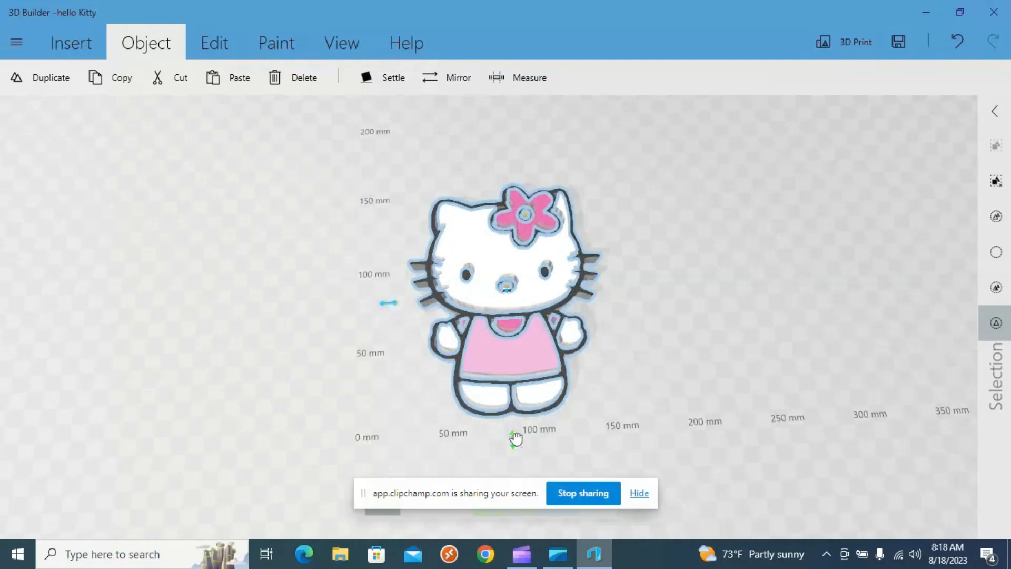
{"action": "left_click_drag", "start_coordinate": [516, 437], "coordinate": [516, 429]}
{"action": "scroll", "coordinate": [659, 368], "scroll_direction": "up", "scroll_amount": 3}
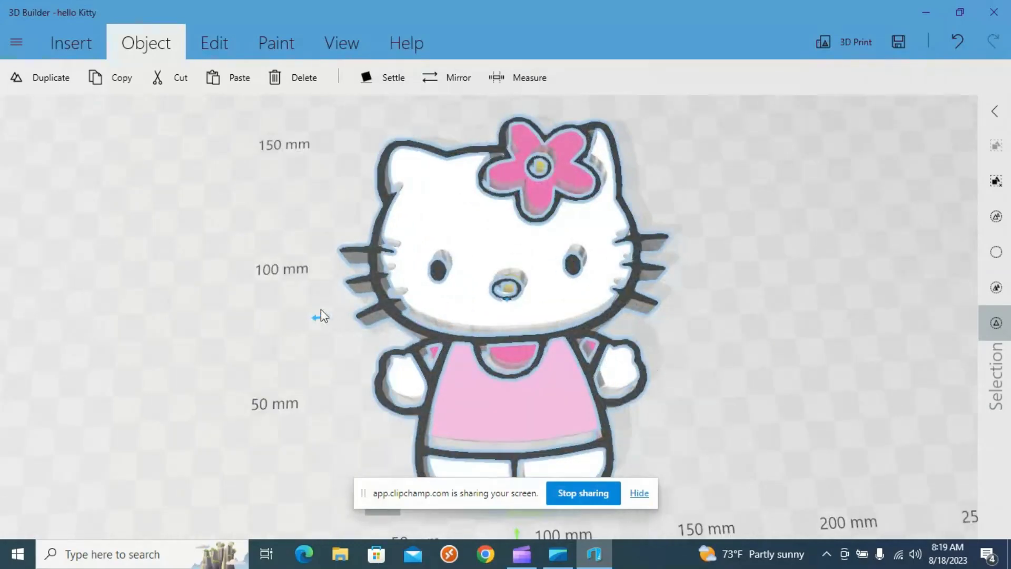
{"action": "left_click_drag", "start_coordinate": [323, 315], "coordinate": [328, 319]}
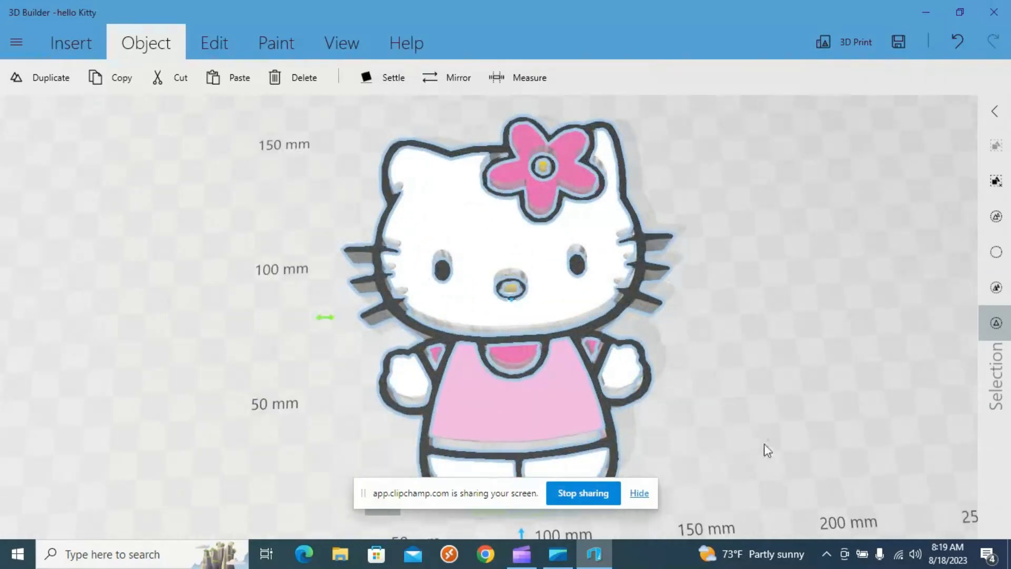
{"action": "scroll", "coordinate": [796, 428], "scroll_direction": "down", "scroll_amount": 2}
{"action": "scroll", "coordinate": [708, 411], "scroll_direction": "down", "scroll_amount": 1}
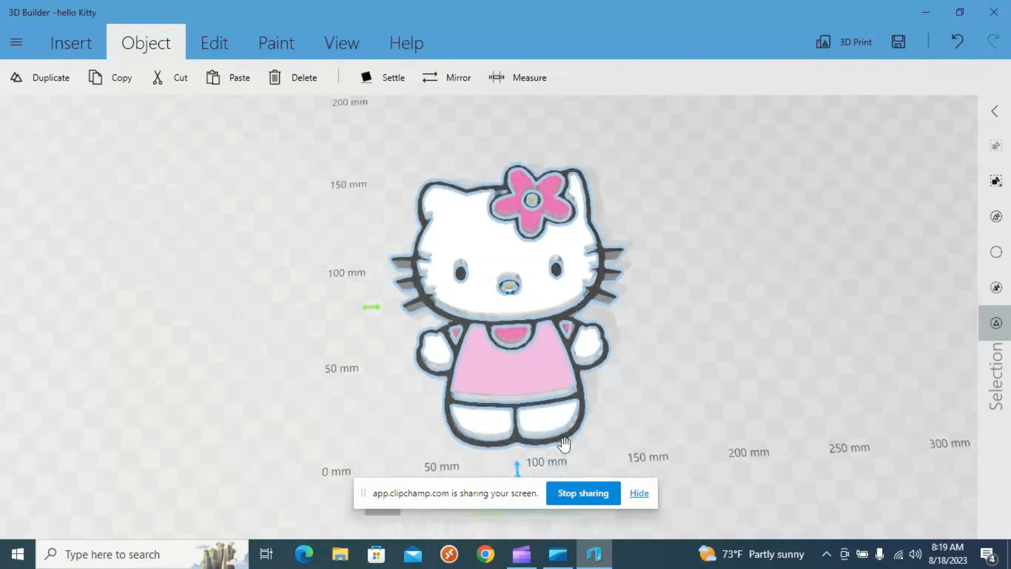
{"action": "left_click", "coordinate": [638, 493]}
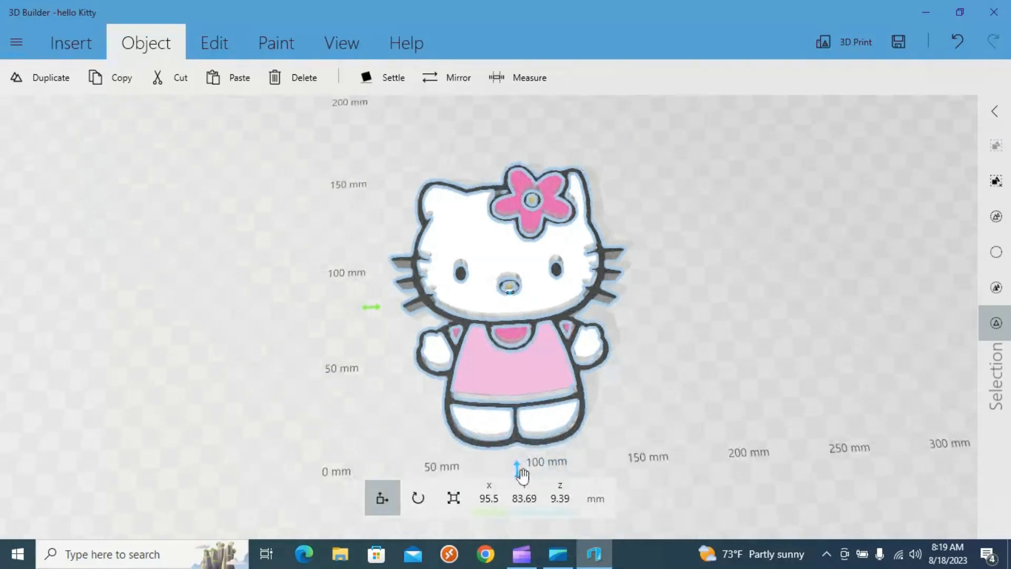
{"action": "left_click_drag", "start_coordinate": [521, 468], "coordinate": [522, 463]}
{"action": "left_click_drag", "start_coordinate": [725, 393], "coordinate": [723, 458]}
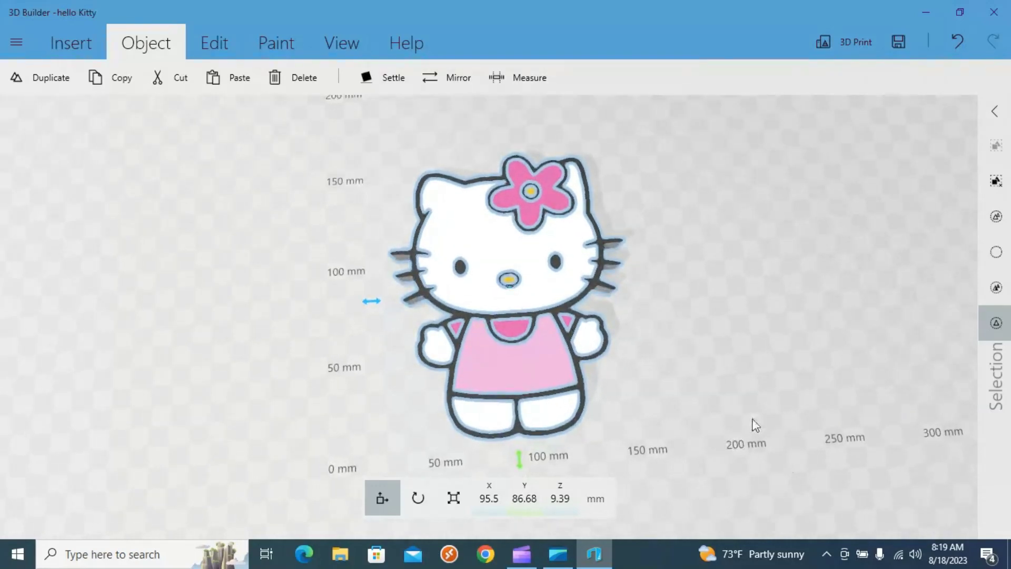
{"action": "left_click_drag", "start_coordinate": [752, 422], "coordinate": [737, 380]}
- Save the combined full-colour model as hello Kitty and tilt the view
{"action": "left_click", "coordinate": [16, 42]}
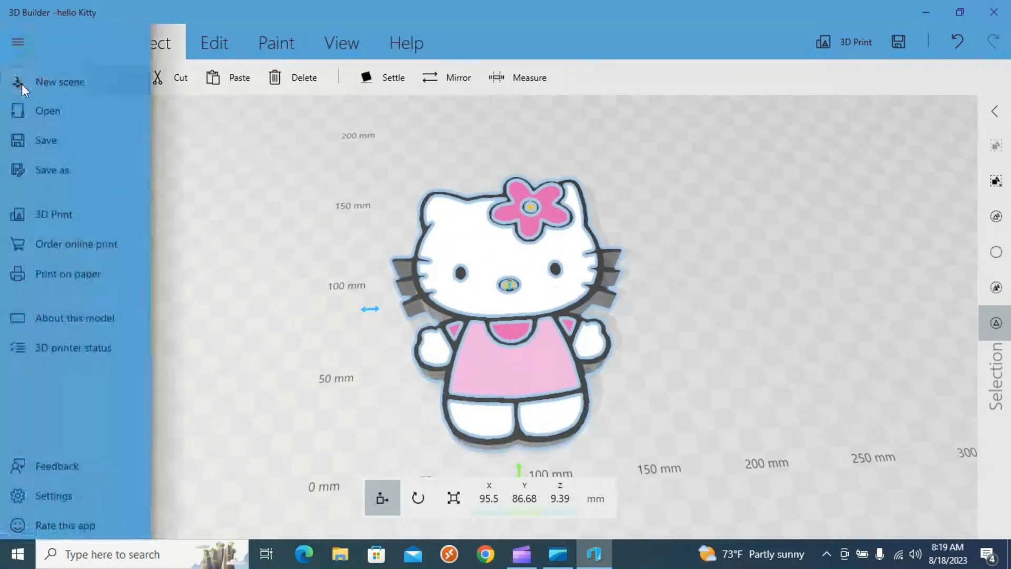
{"action": "left_click", "coordinate": [47, 136]}
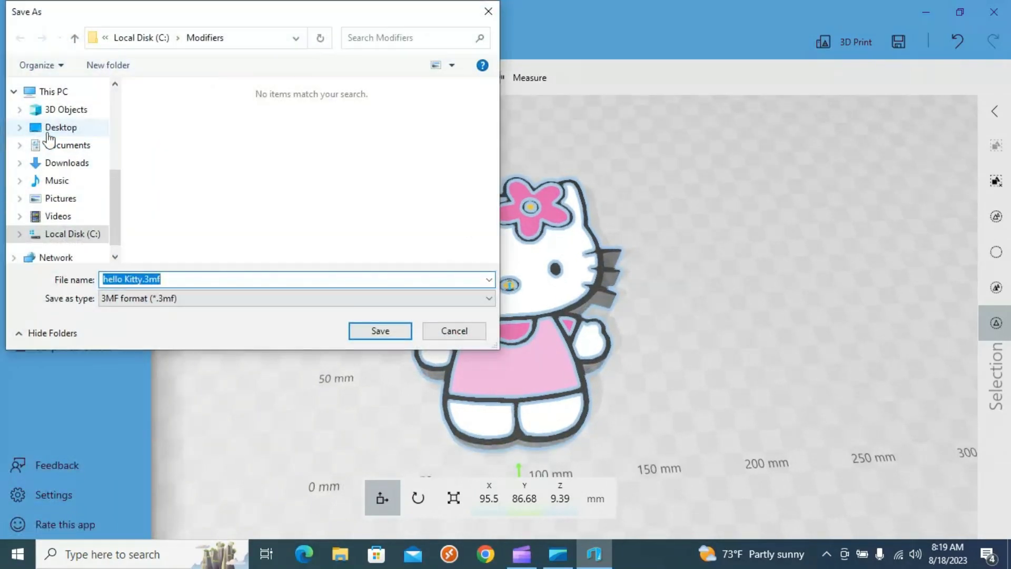
{"action": "left_click", "coordinate": [387, 333]}
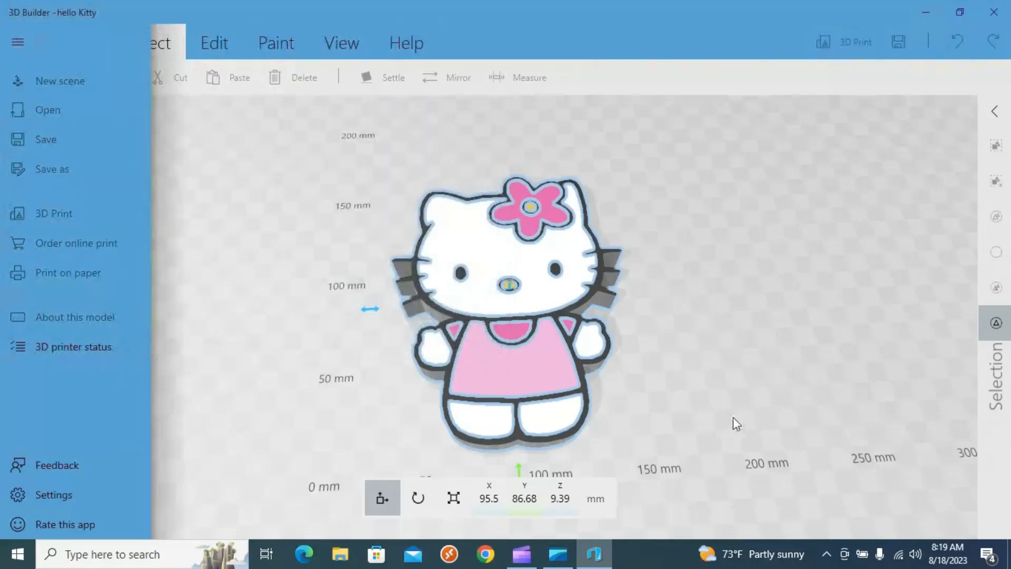
{"action": "left_click", "coordinate": [732, 449]}
{"action": "mouse_move", "coordinate": [723, 425]}
{"action": "left_mouse_down"}
{"action": "mouse_move", "coordinate": [725, 393]}
{"action": "mouse_move", "coordinate": [718, 406]}
{"action": "left_mouse_up"}
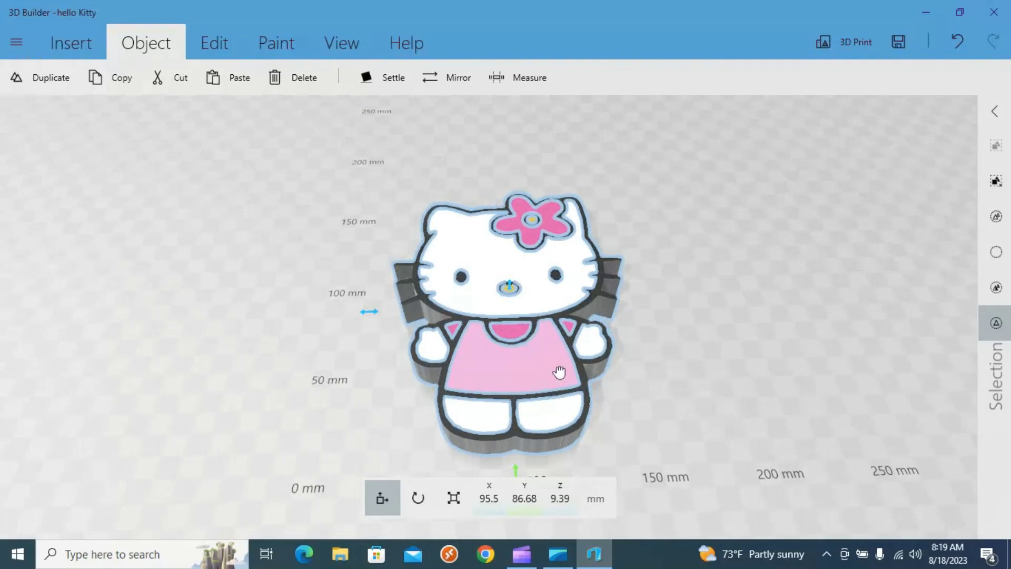
- Delete the pink dress, collar and both pink sleeves
{"action": "left_click_drag", "start_coordinate": [560, 373], "coordinate": [494, 262]}
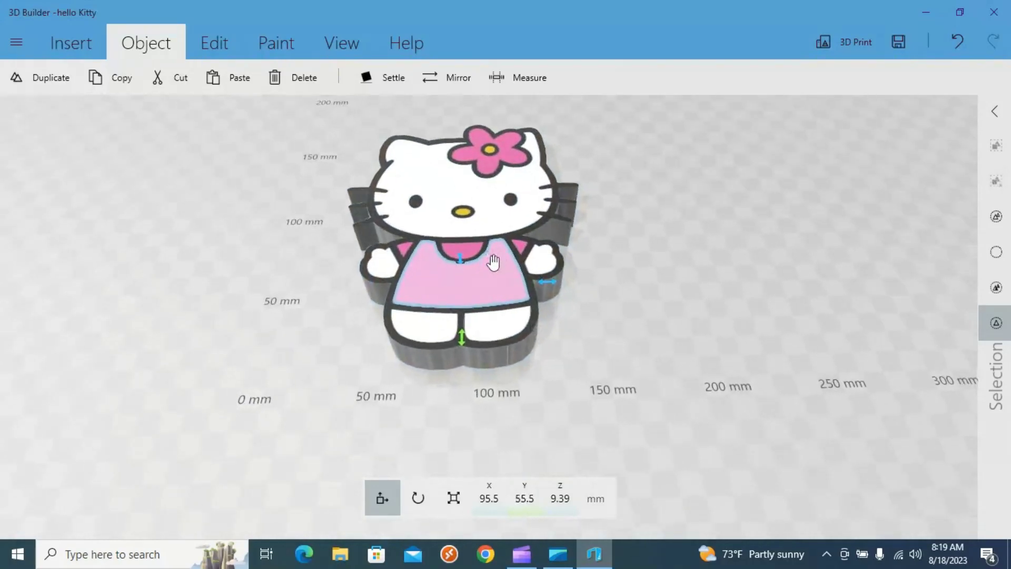
{"action": "key", "text": "Delete"}
{"action": "left_click", "coordinate": [472, 251]}
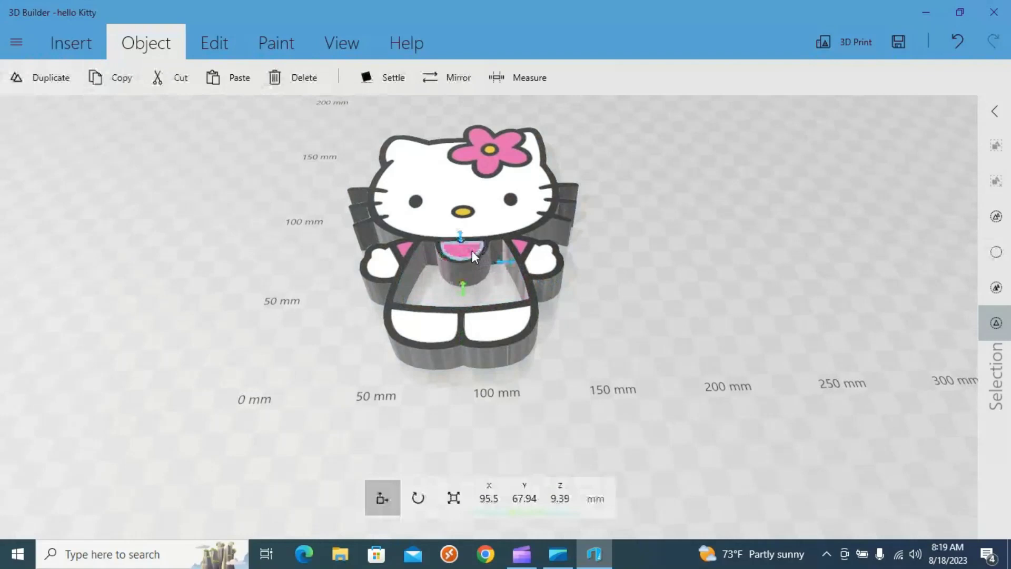
{"action": "key", "text": "Delete"}
{"action": "left_click", "coordinate": [522, 249]}
{"action": "key", "text": "Delete"}
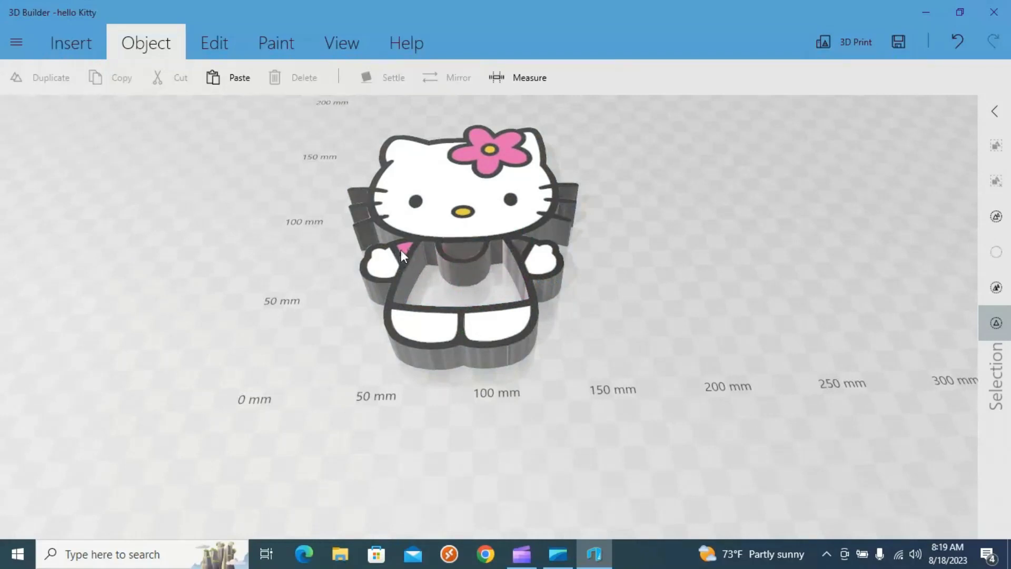
{"action": "left_click", "coordinate": [401, 251]}
{"action": "key", "text": "Delete"}
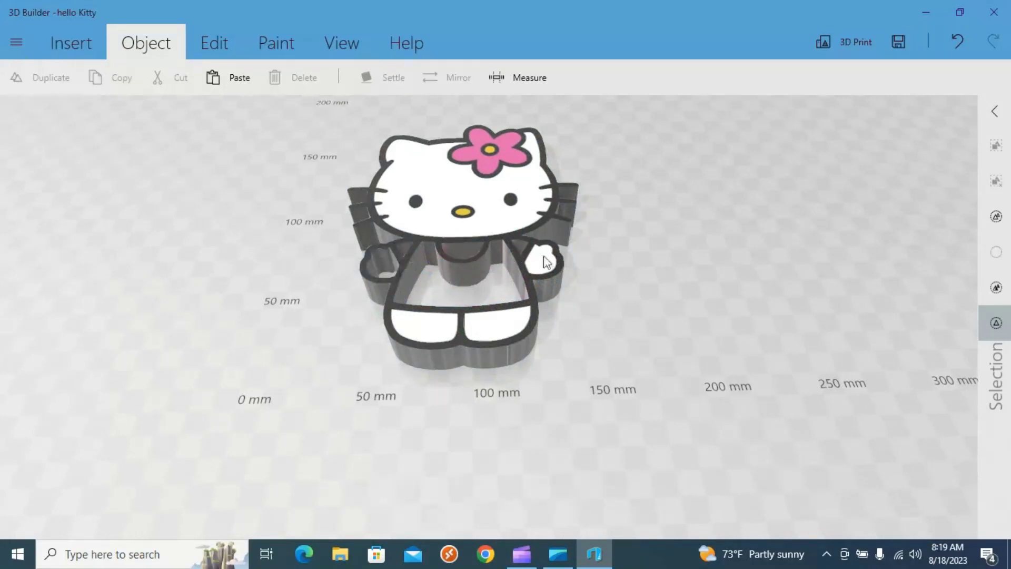
- Delete the white hand, both pant pieces, the face fill and the pink flower fill
{"action": "left_click", "coordinate": [546, 262]}
{"action": "key", "text": "Delete"}
{"action": "left_click", "coordinate": [501, 318]}
{"action": "key", "text": "Delete"}
{"action": "left_click", "coordinate": [444, 327]}
{"action": "key", "text": "Delete"}
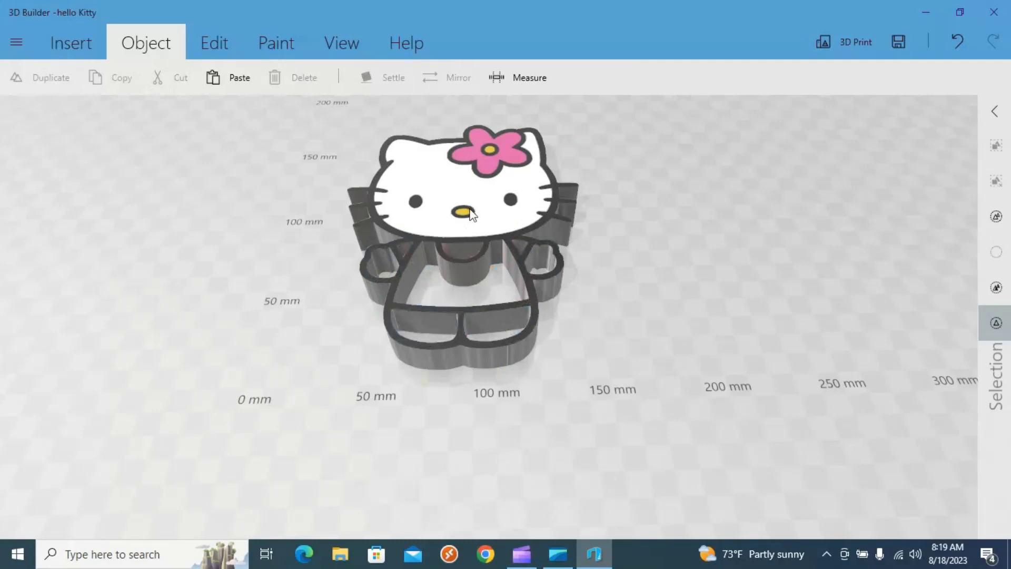
{"action": "left_click", "coordinate": [485, 218]}
{"action": "key", "text": "Delete"}
{"action": "left_click", "coordinate": [489, 166]}
{"action": "key", "text": "Delete"}
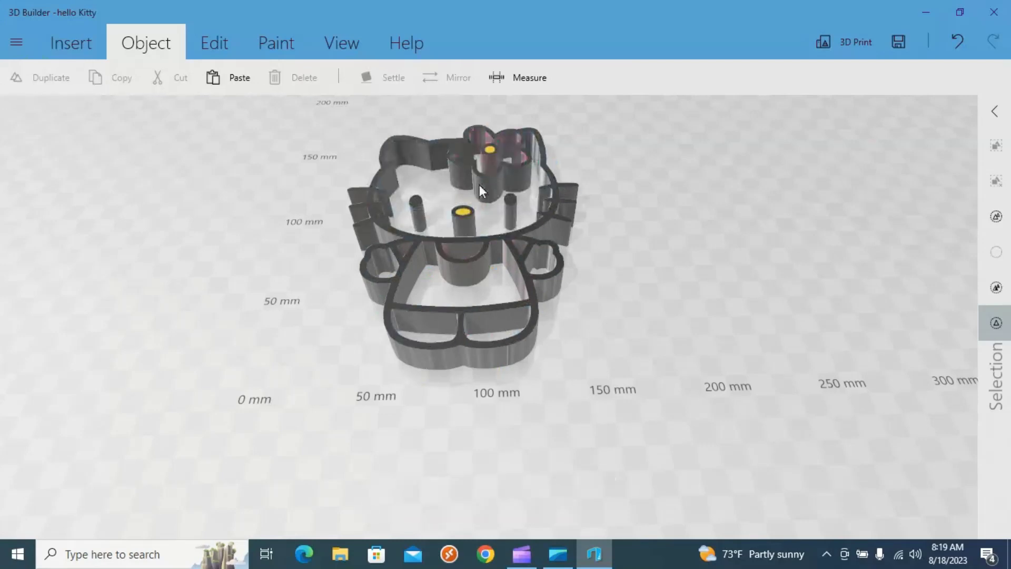
- Undo two accidental deletions of the black outline body with Ctrl+Z
{"action": "left_click", "coordinate": [465, 208]}
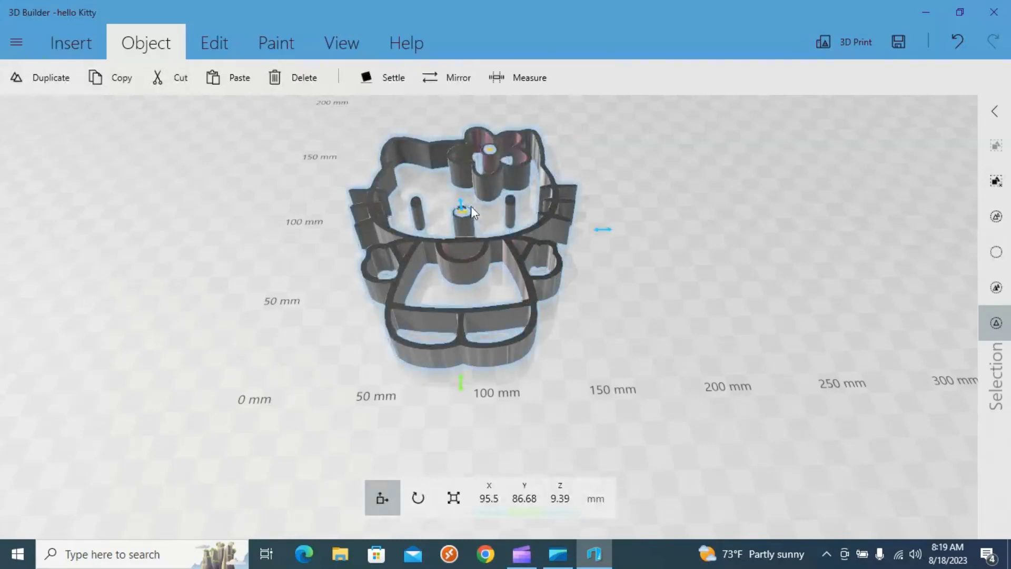
{"action": "scroll", "coordinate": [464, 215], "scroll_direction": "up", "scroll_amount": 5}
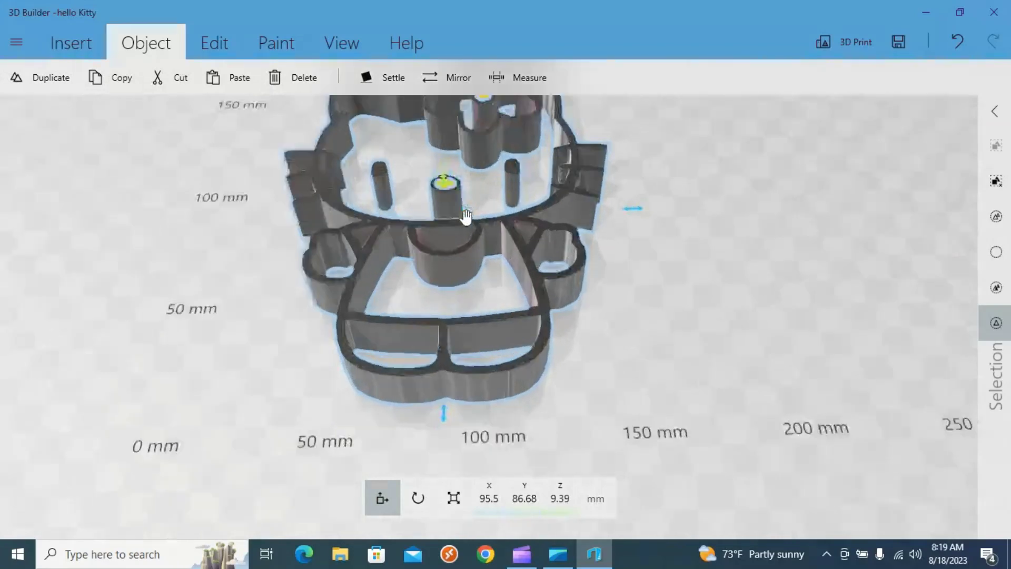
{"action": "scroll", "coordinate": [733, 292], "scroll_direction": "down", "scroll_amount": 5}
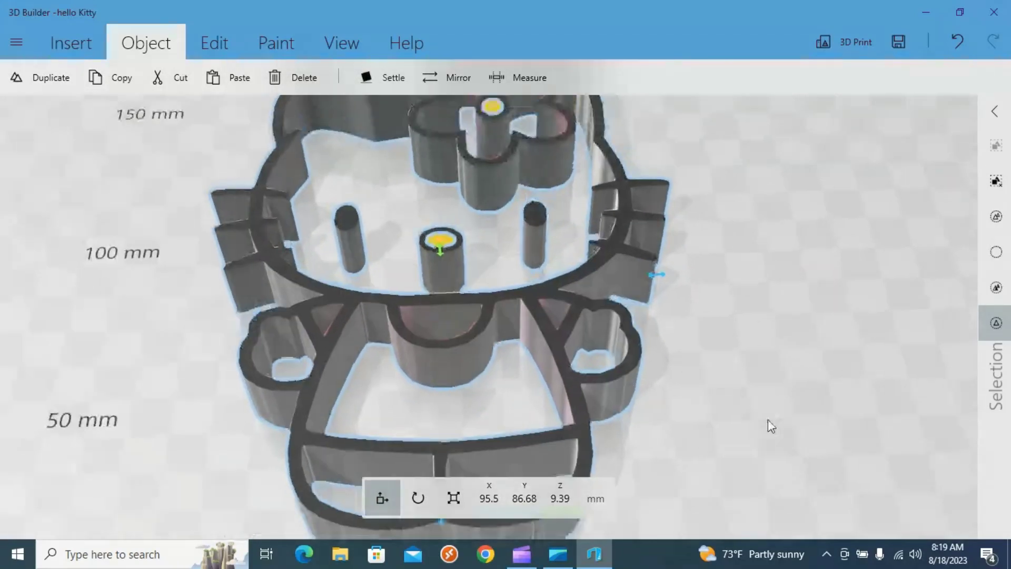
{"action": "key", "text": "Delete"}
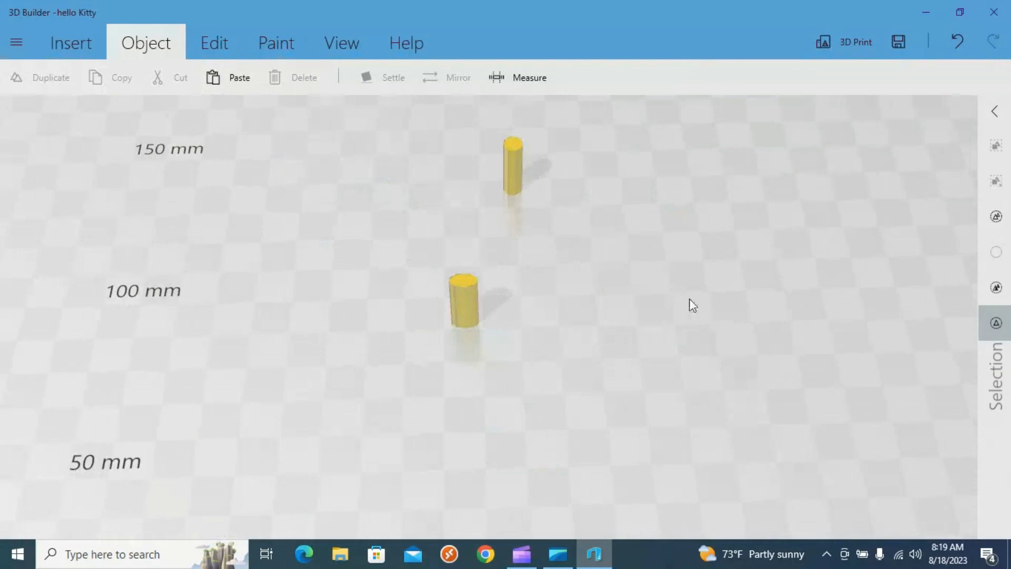
{"action": "key", "text": "ctrl+z"}
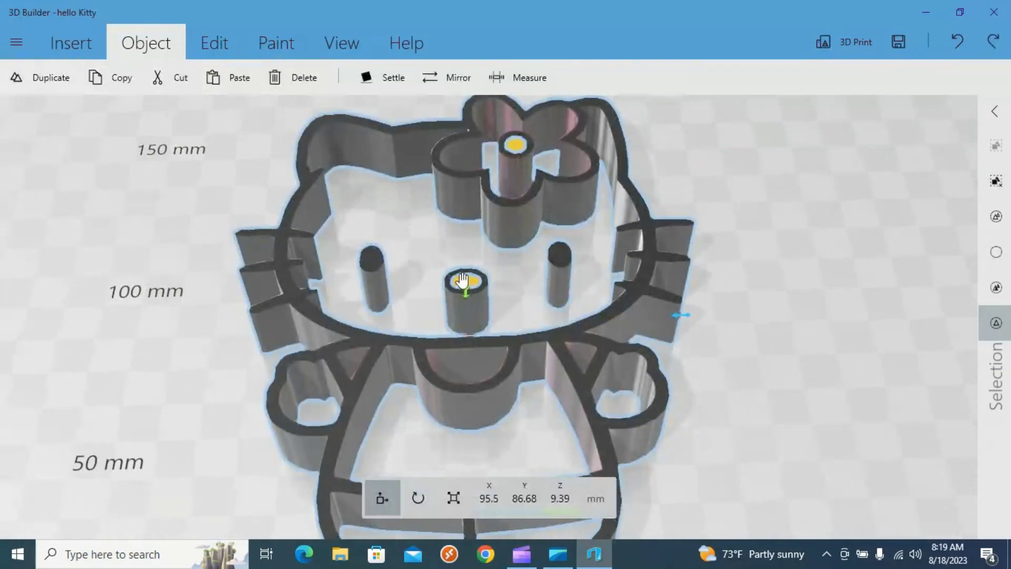
{"action": "scroll", "coordinate": [463, 279], "scroll_direction": "down", "scroll_amount": 3}
{"action": "key", "text": "Delete"}
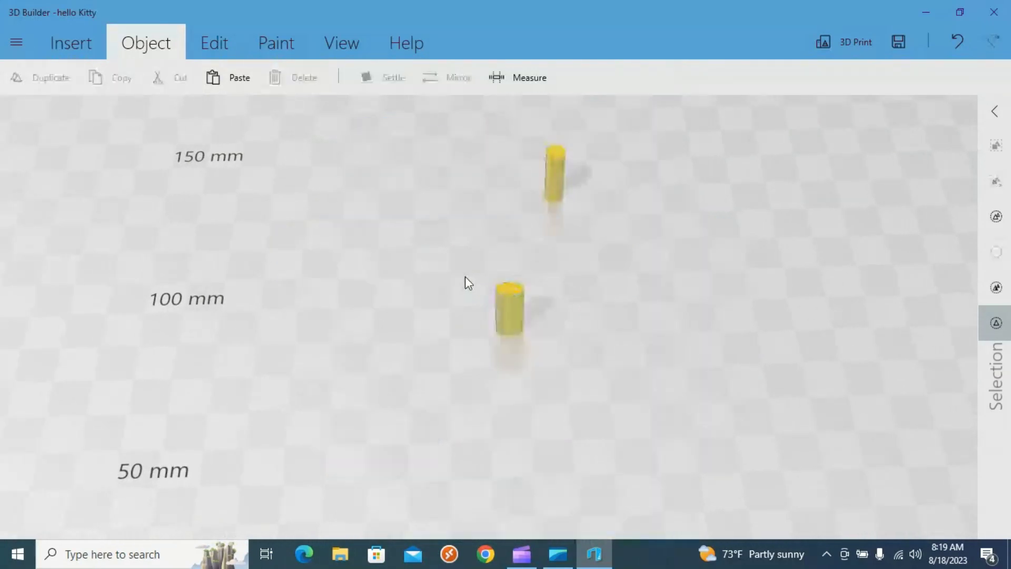
{"action": "key", "text": "ctrl+z"}
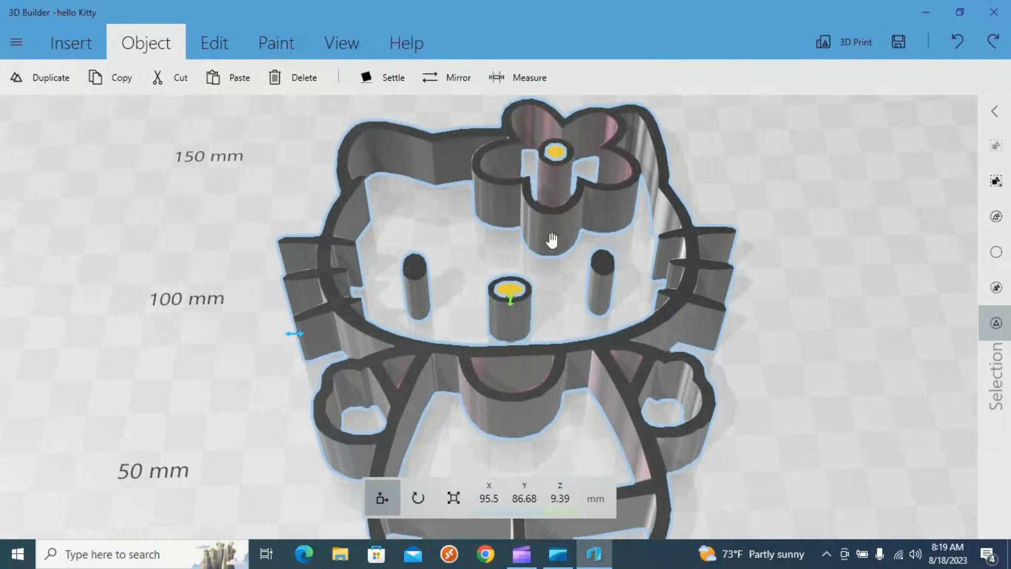
{"action": "scroll", "coordinate": [841, 349], "scroll_direction": "up", "scroll_amount": 3}
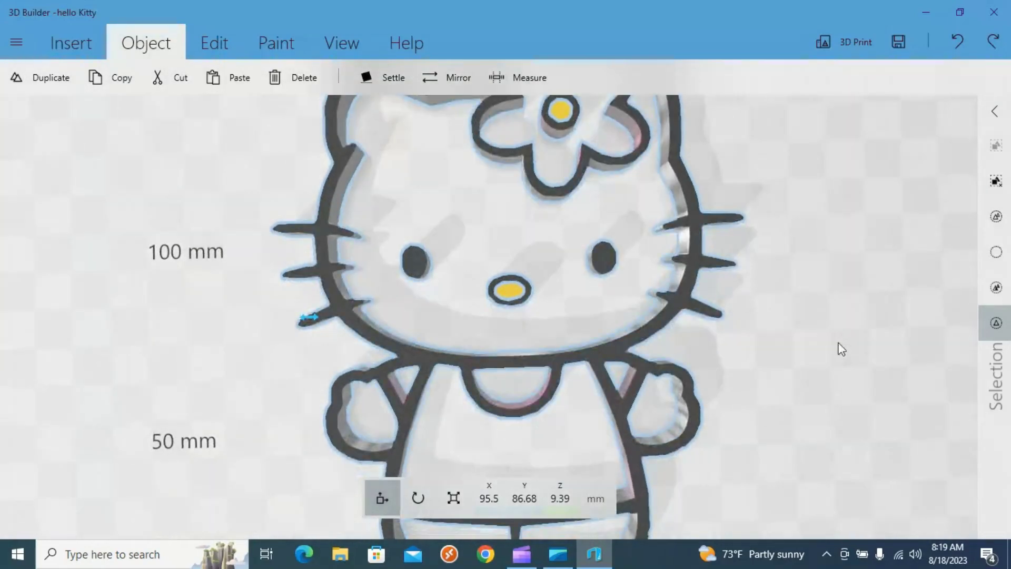
- Delete the yellow nose cylinder and select the yellow flower centre
{"action": "left_click", "coordinate": [514, 292]}
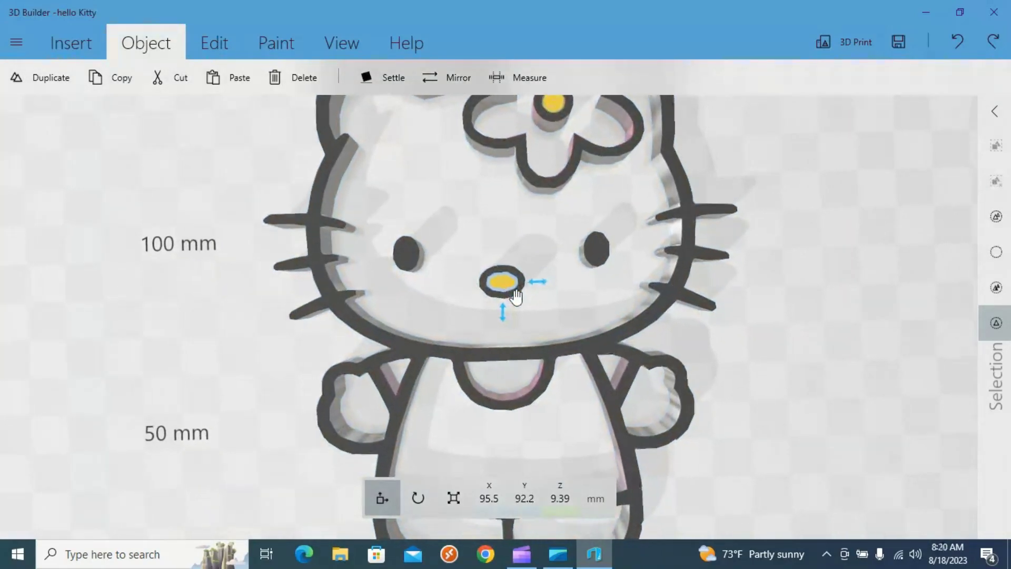
{"action": "key", "text": "Delete"}
{"action": "left_click", "coordinate": [552, 106]}
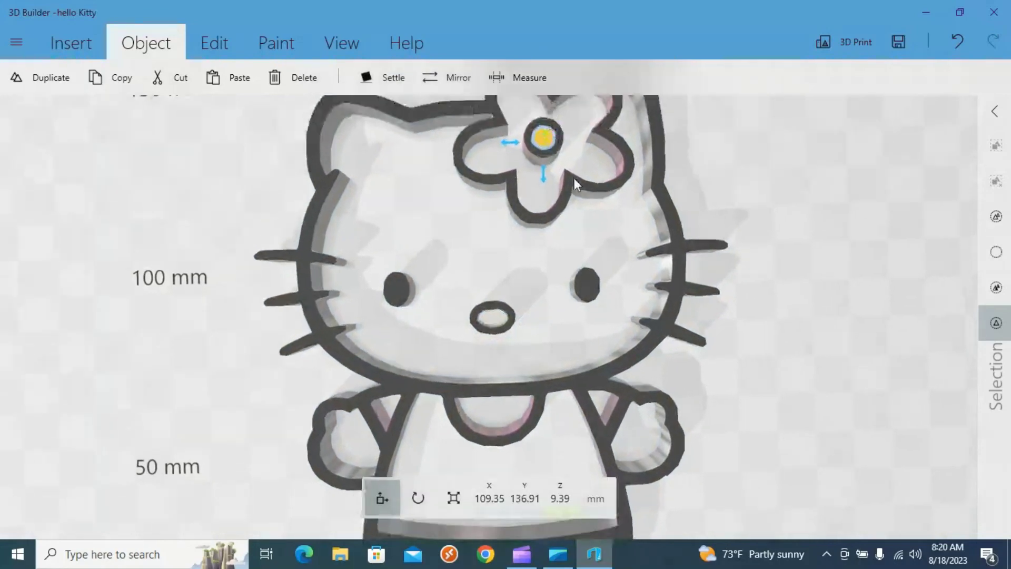
- Delete the flower centre and save the bare outline as black.stl in STL format
{"action": "key", "text": "Delete"}
{"action": "scroll", "coordinate": [744, 321], "scroll_direction": "down", "scroll_amount": 5}
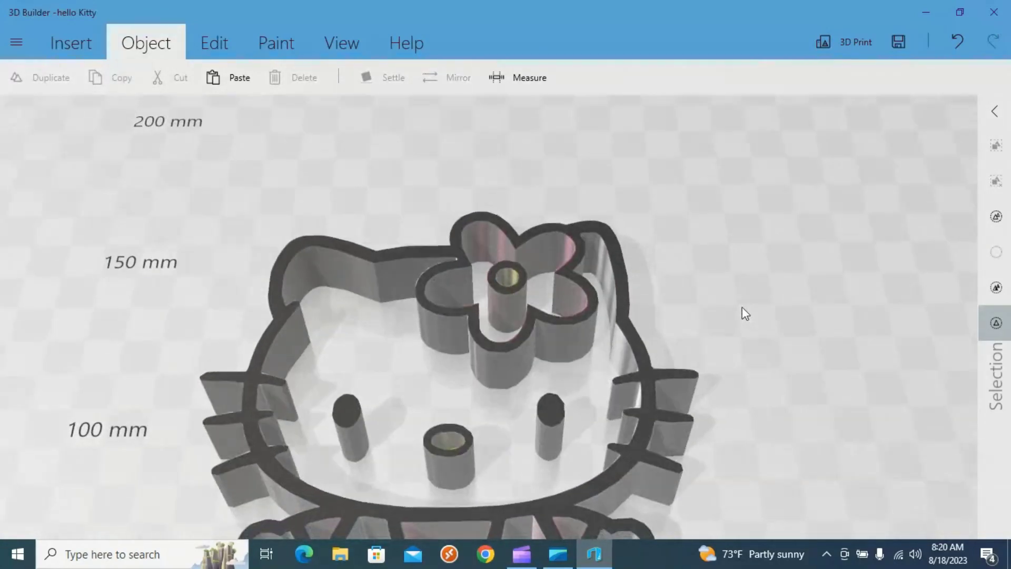
{"action": "left_click", "coordinate": [17, 42]}
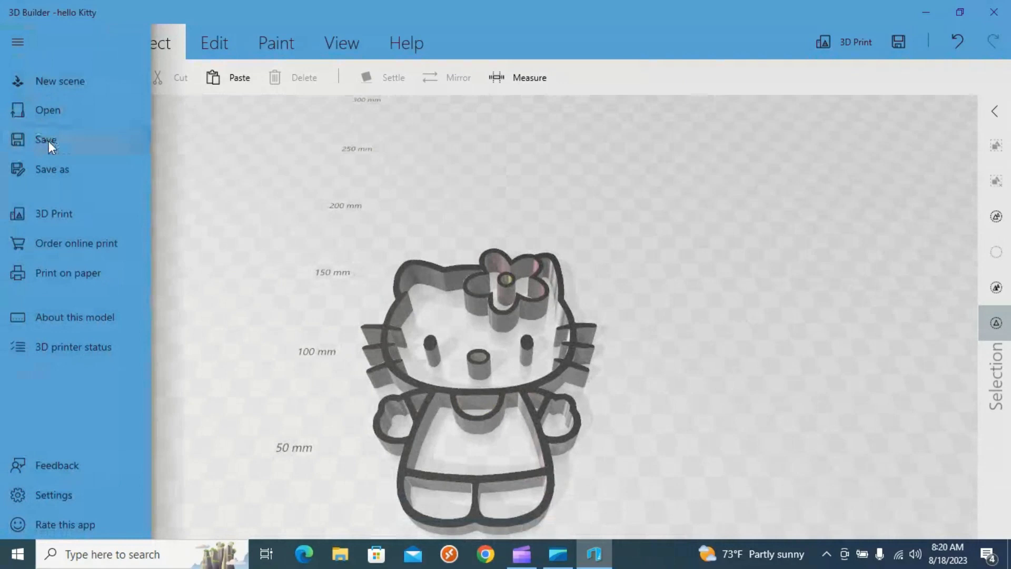
{"action": "left_click", "coordinate": [54, 164]}
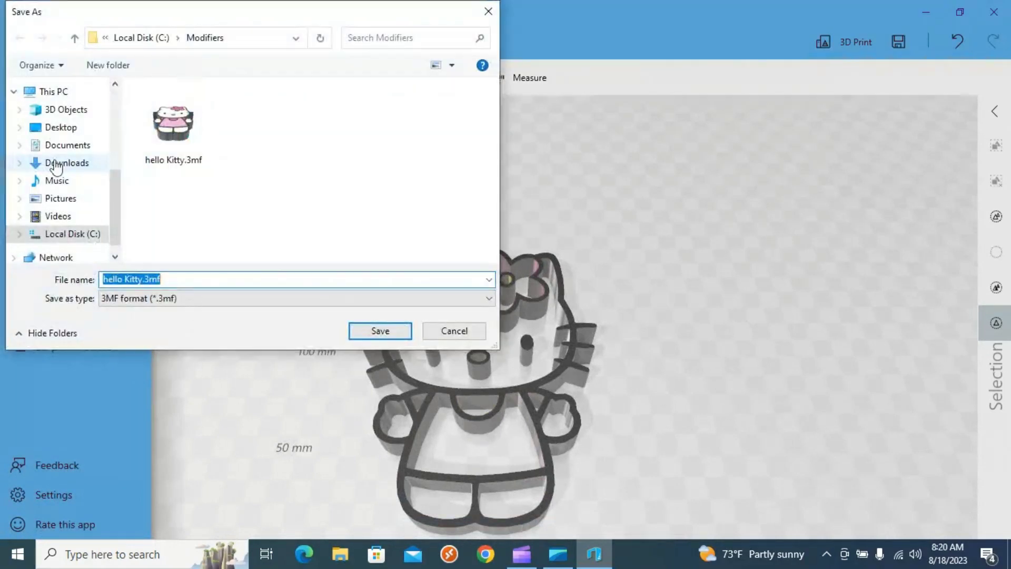
{"action": "left_click", "coordinate": [136, 282]}
{"action": "left_click", "coordinate": [142, 298]}
{"action": "left_click", "coordinate": [139, 322]}
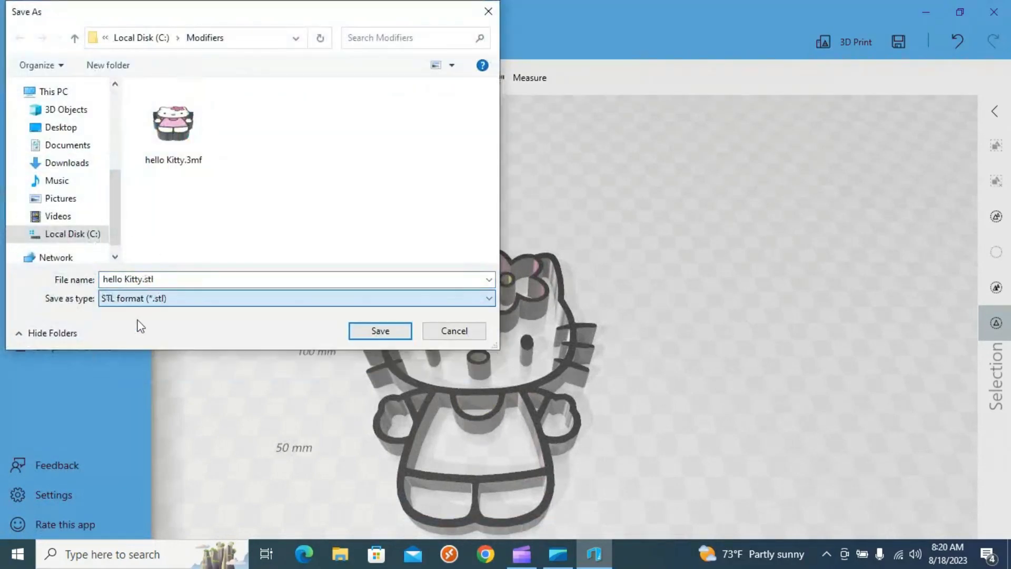
{"action": "left_click", "coordinate": [144, 280]}
{"action": "left_click_drag", "start_coordinate": [144, 280], "coordinate": [102, 281]}
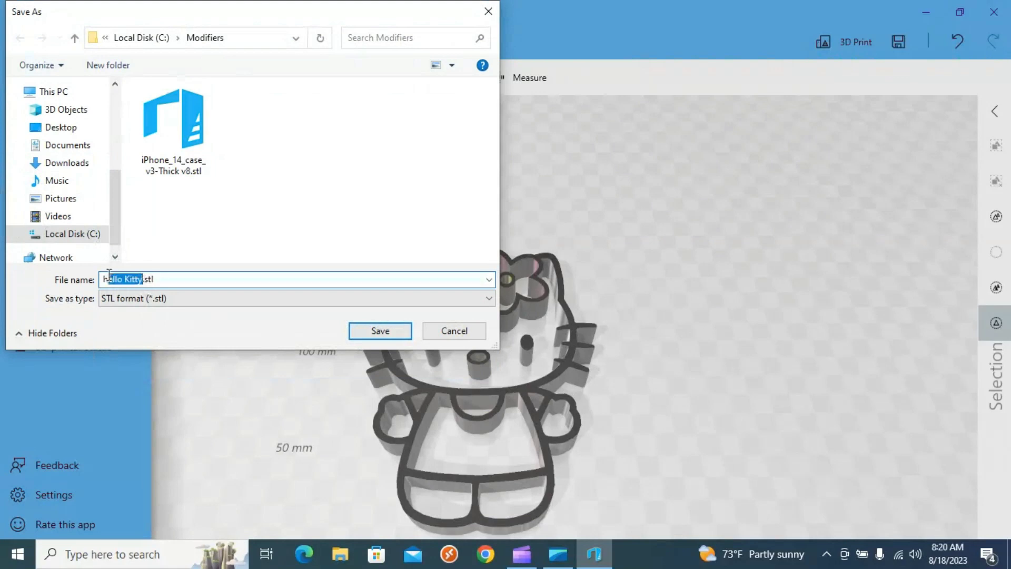
{"action": "type", "text": "black"}
{"action": "left_click", "coordinate": [369, 331]}
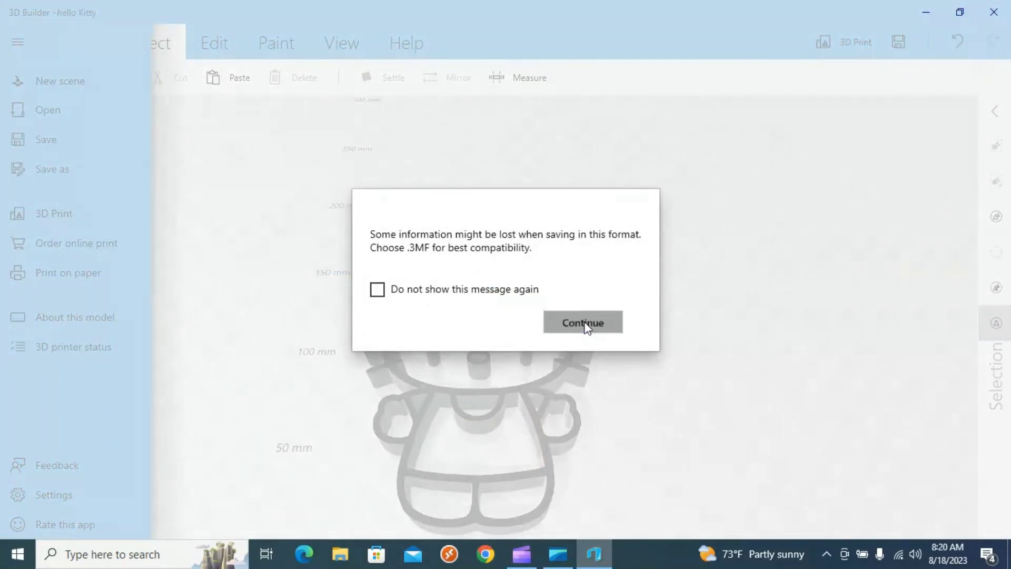
{"action": "left_click", "coordinate": [585, 323]}
- Reopen the full-colour hello Kitty model and frame it lower in the view
{"action": "left_click", "coordinate": [45, 115]}
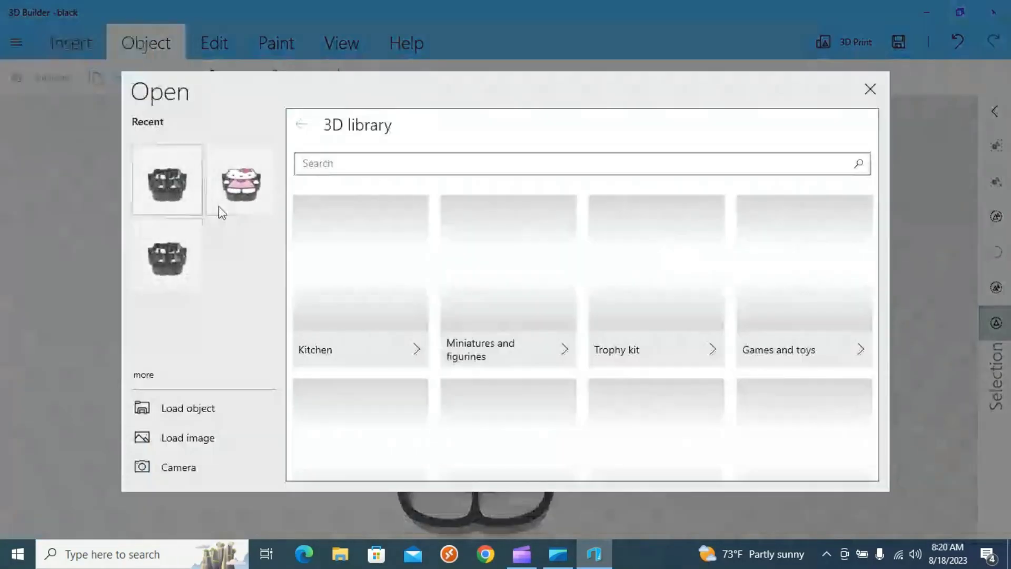
{"action": "left_click", "coordinate": [231, 197]}
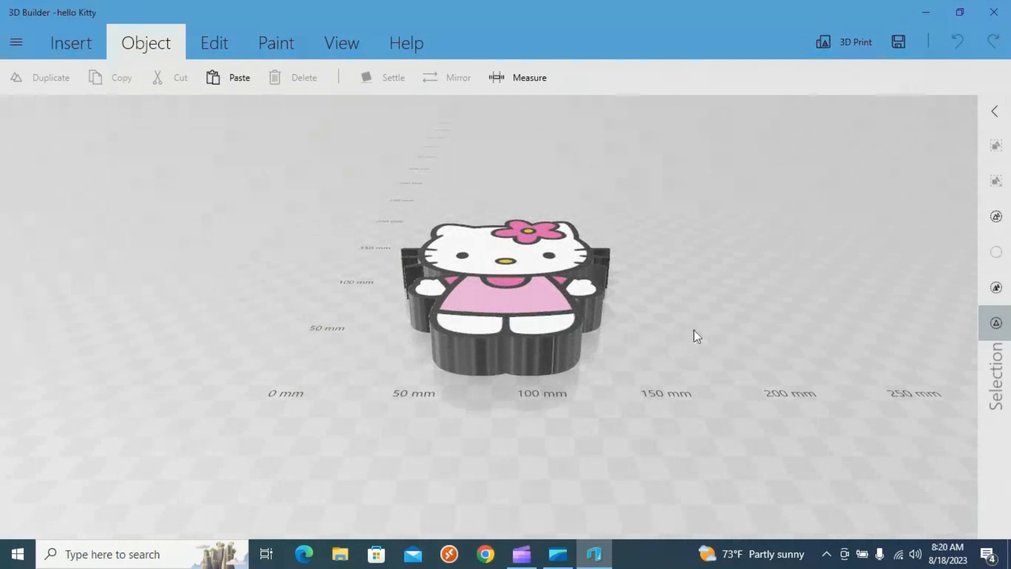
{"action": "left_click", "coordinate": [529, 393]}
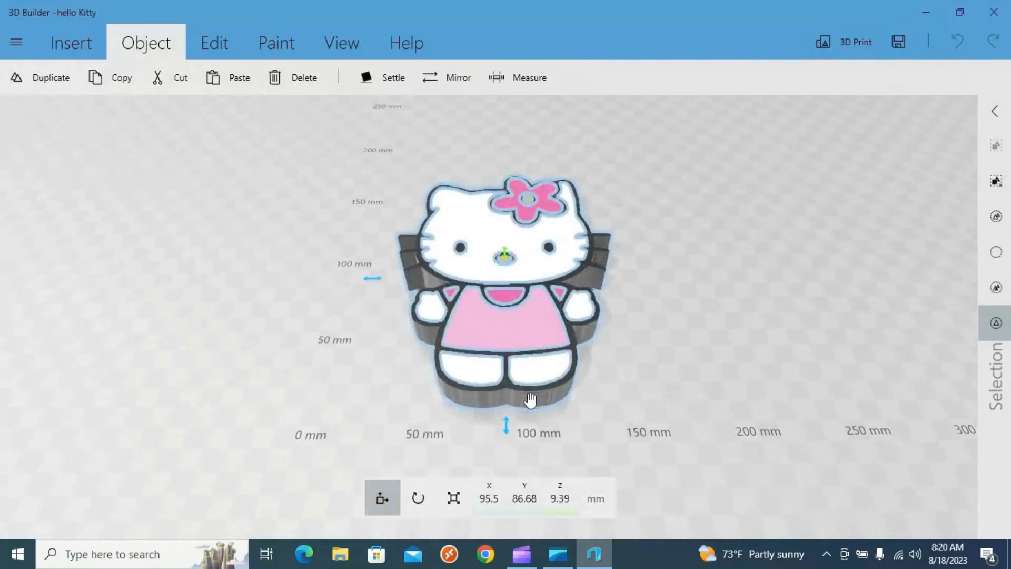
{"action": "left_click", "coordinate": [482, 290]}
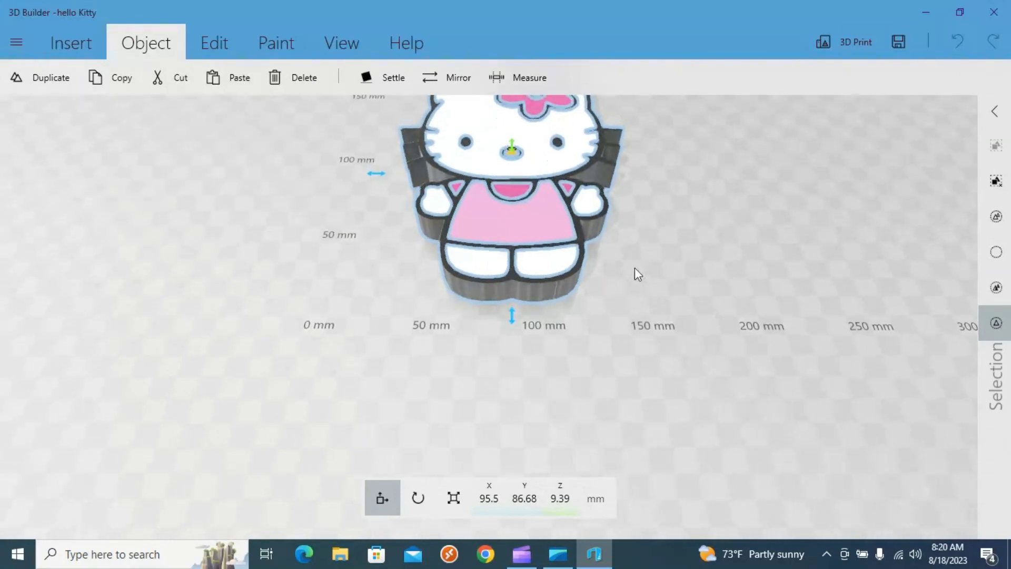
{"action": "right_click_drag", "start_coordinate": [634, 267], "coordinate": [603, 436]}
{"action": "left_click", "coordinate": [600, 425]}
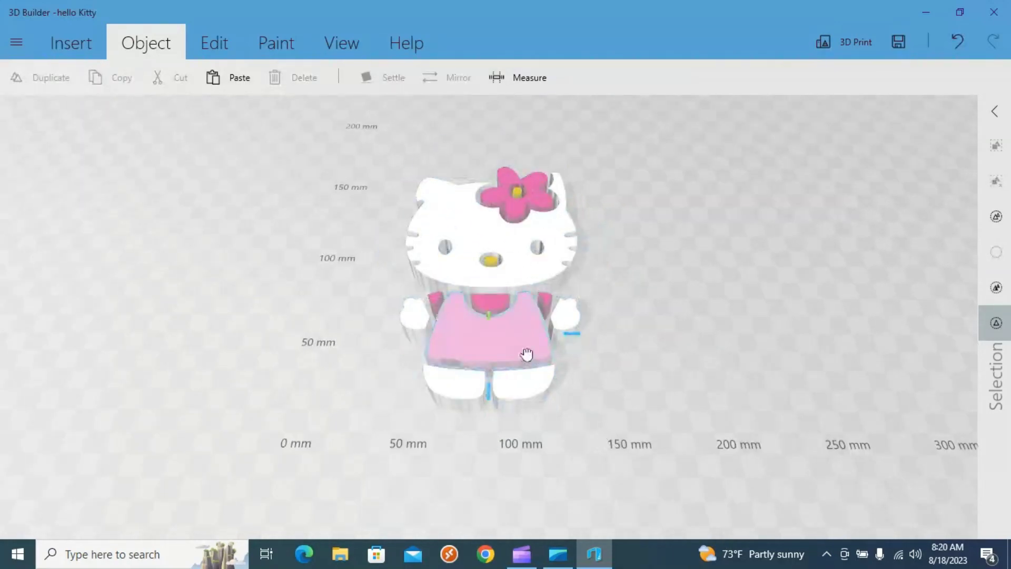
- Select the pink dress and the small pink pieces by the hands
{"action": "right_click_drag", "start_coordinate": [532, 330], "coordinate": [470, 242]}
{"action": "left_click", "coordinate": [473, 247]}
{"action": "left_click", "coordinate": [473, 248]}
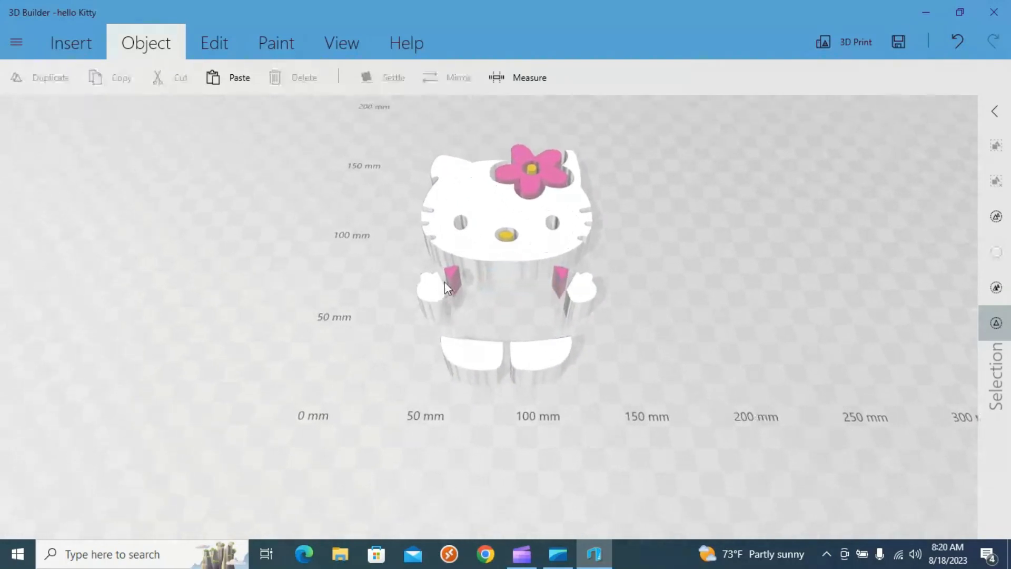
{"action": "left_click", "coordinate": [542, 305]}
{"action": "left_click_drag", "start_coordinate": [543, 305], "coordinate": [591, 292]}
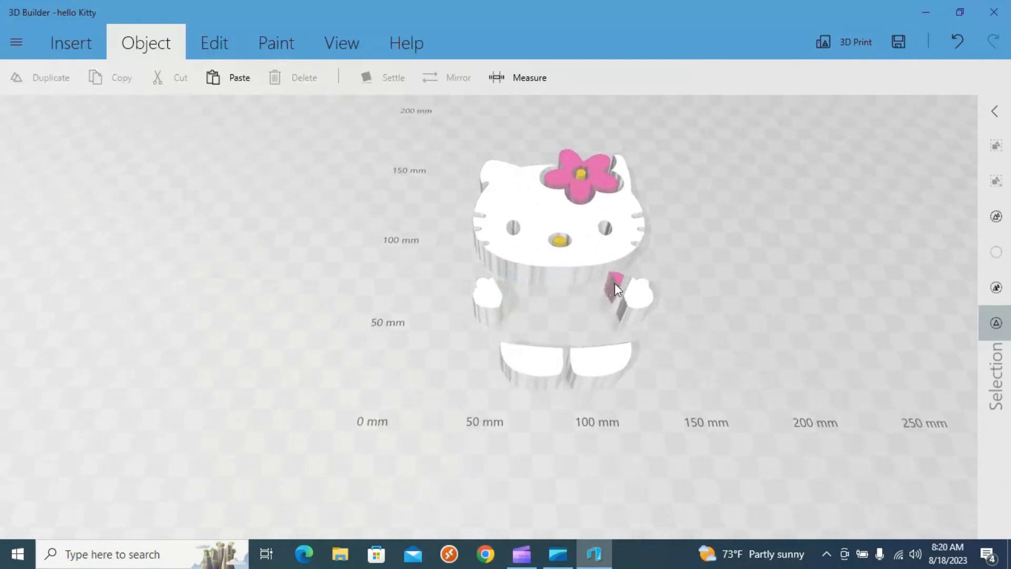
{"action": "left_click", "coordinate": [615, 283]}
{"action": "right_click_drag", "start_coordinate": [615, 283], "coordinate": [489, 289]}
- Delete the pink flower, the yellow bow centre and the yellow nose
{"action": "left_click", "coordinate": [508, 187]}
{"action": "key", "text": "Delete"}
{"action": "left_click", "coordinate": [486, 283]}
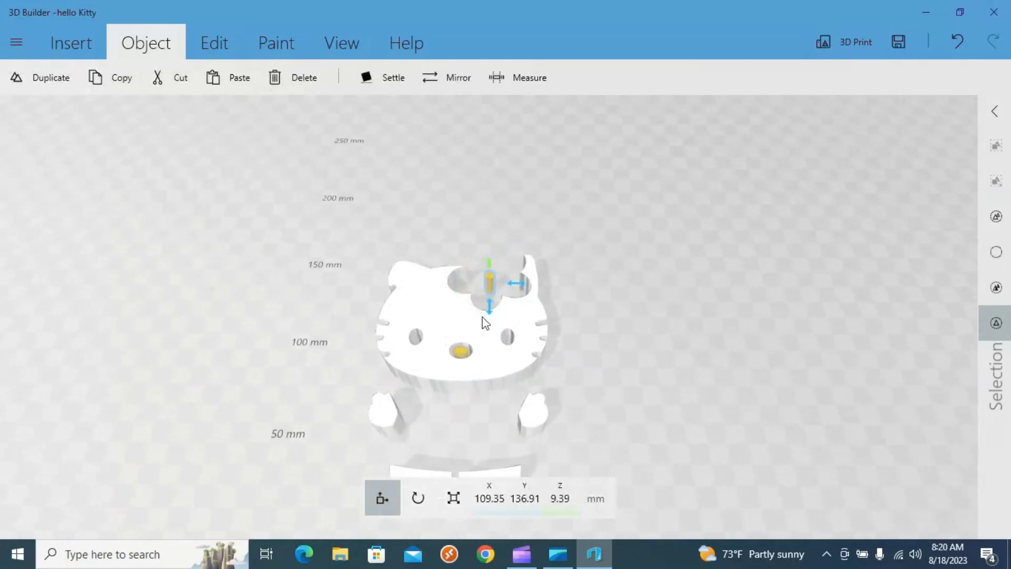
{"action": "key", "text": "Delete"}
{"action": "left_click", "coordinate": [487, 355]}
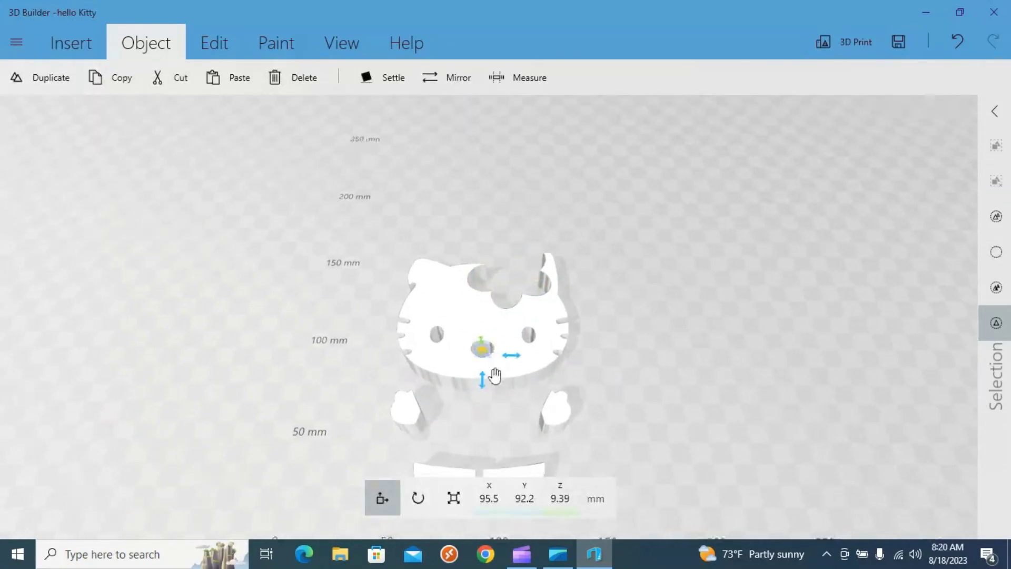
{"action": "key", "text": "Delete"}
- Save the white-only pieces as white.stl in STL format, accepting the format warning
{"action": "left_click", "coordinate": [17, 42]}
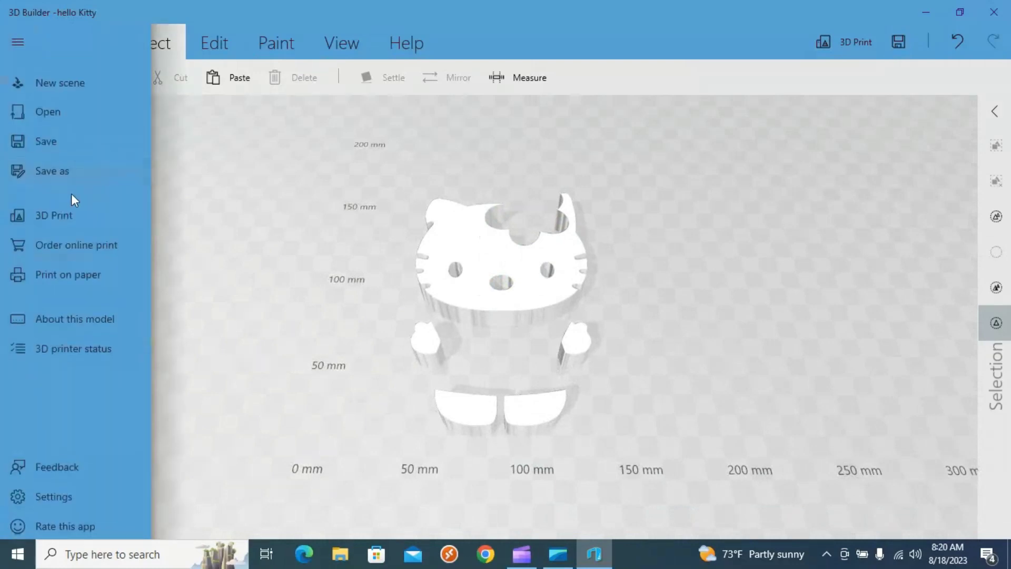
{"action": "left_click", "coordinate": [79, 167]}
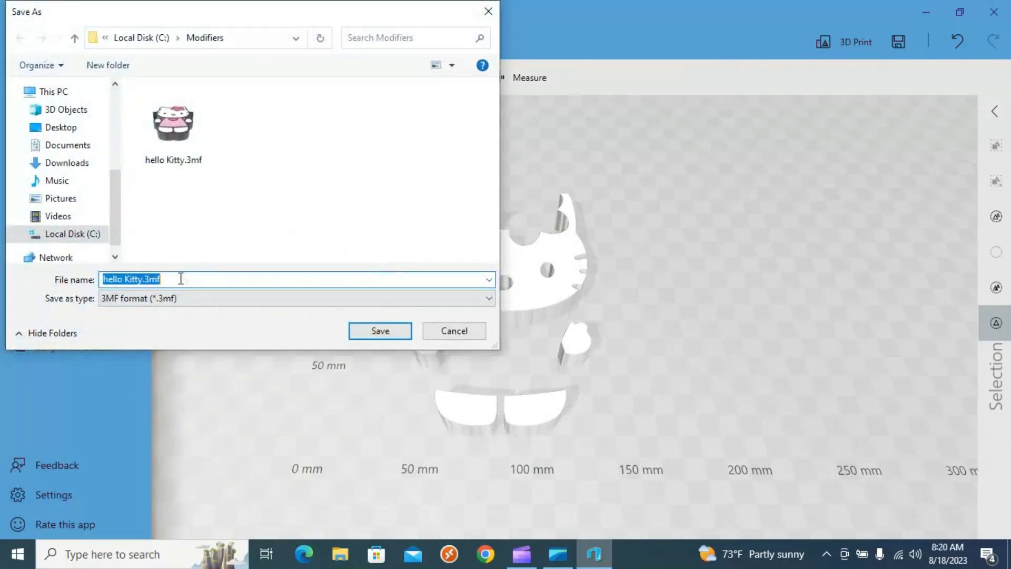
{"action": "left_click", "coordinate": [182, 299]}
{"action": "left_click", "coordinate": [171, 325]}
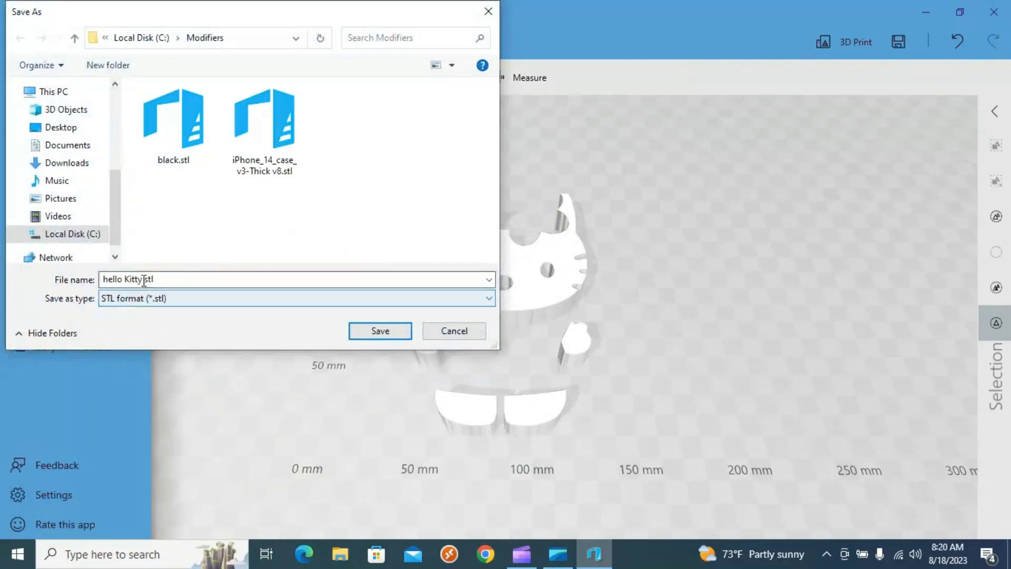
{"action": "left_click", "coordinate": [140, 280]}
{"action": "left_click", "coordinate": [140, 279]}
{"action": "left_click_drag", "start_coordinate": [141, 279], "coordinate": [11, 266]}
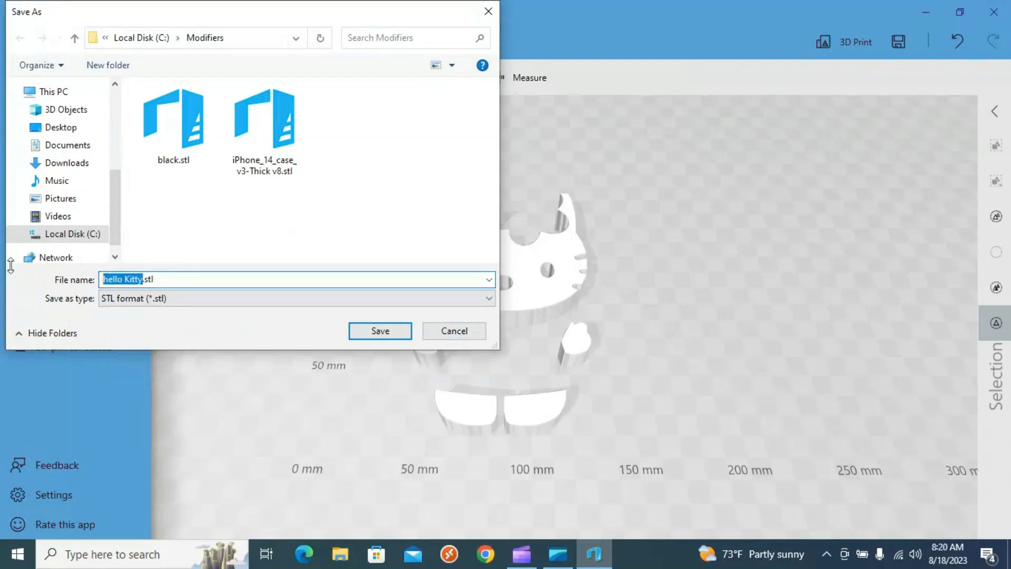
{"action": "type", "text": "white"}
{"action": "left_click", "coordinate": [381, 333]}
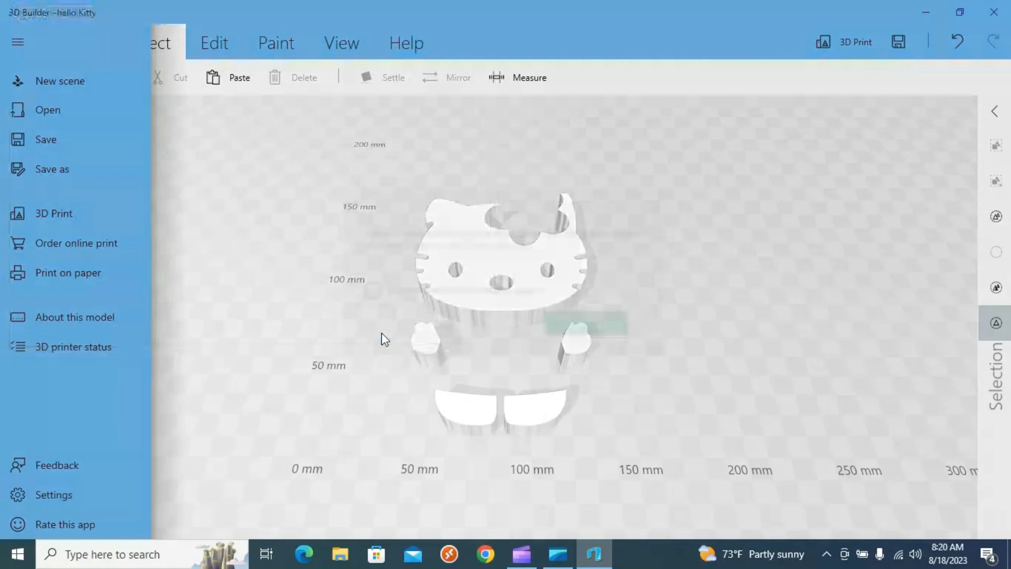
{"action": "left_click", "coordinate": [592, 327]}
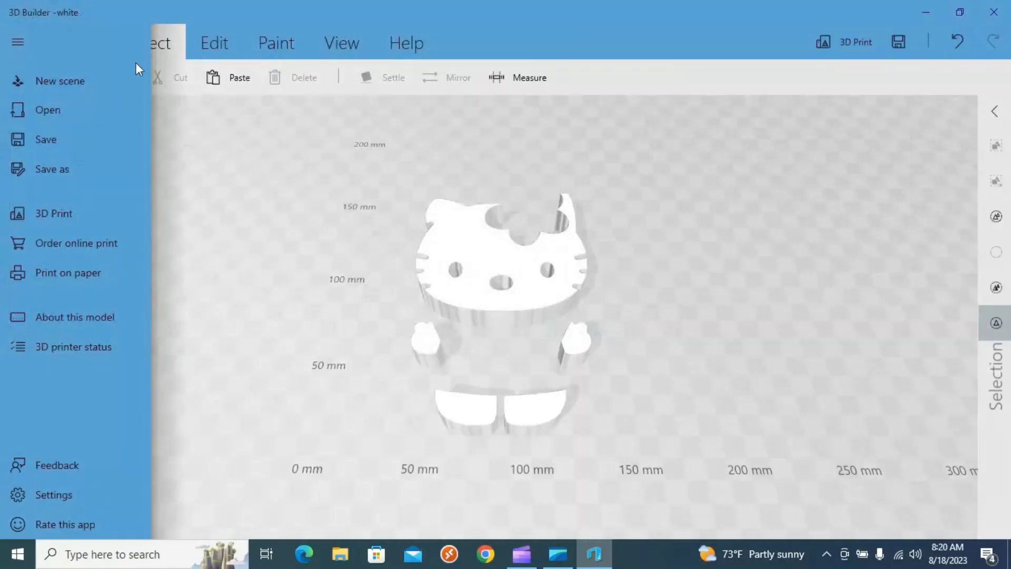
- Reopen the full Hello Kitty model from the recent files
{"action": "left_click", "coordinate": [61, 112]}
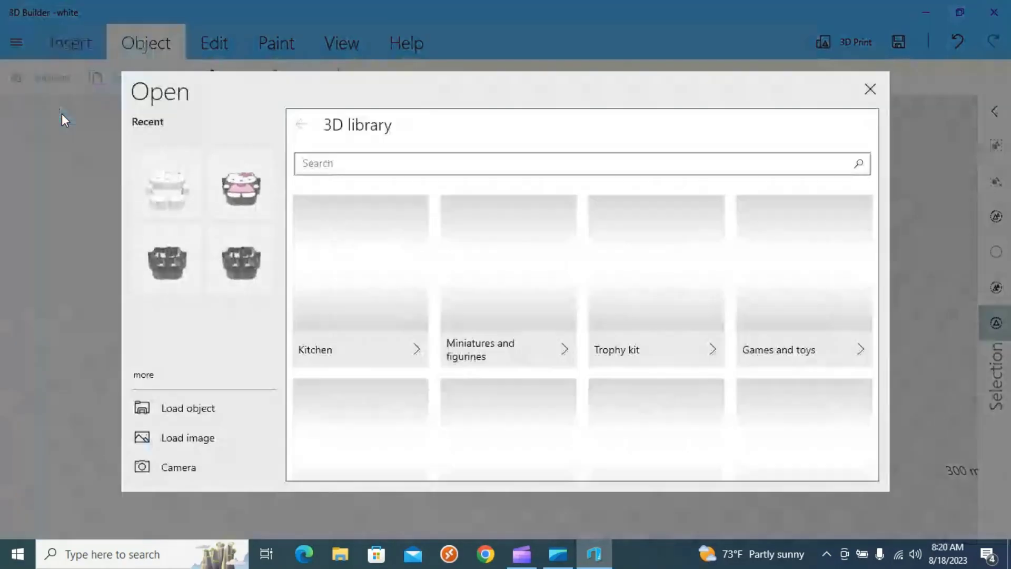
{"action": "left_click", "coordinate": [256, 187]}
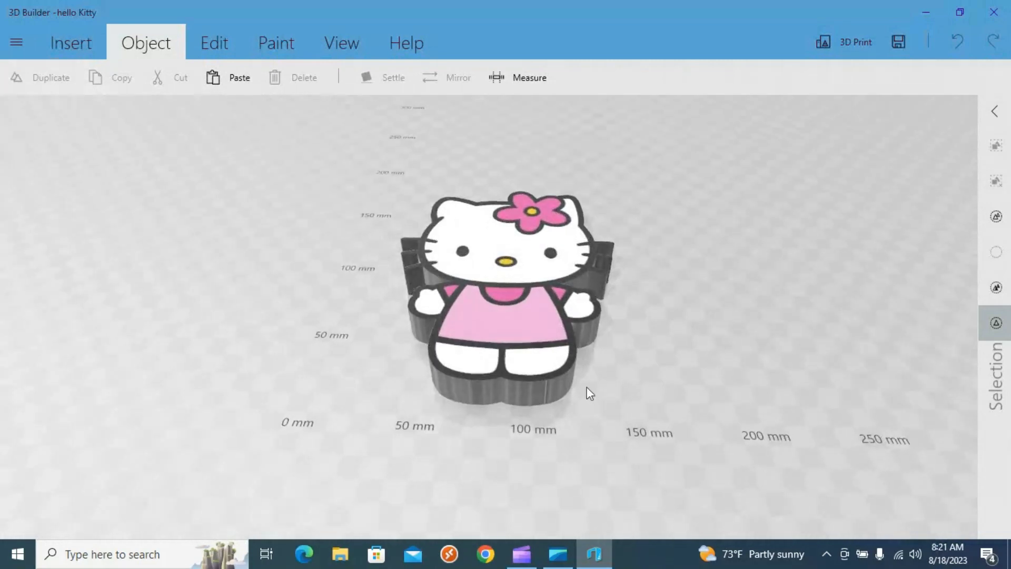
{"action": "left_click", "coordinate": [571, 370]}
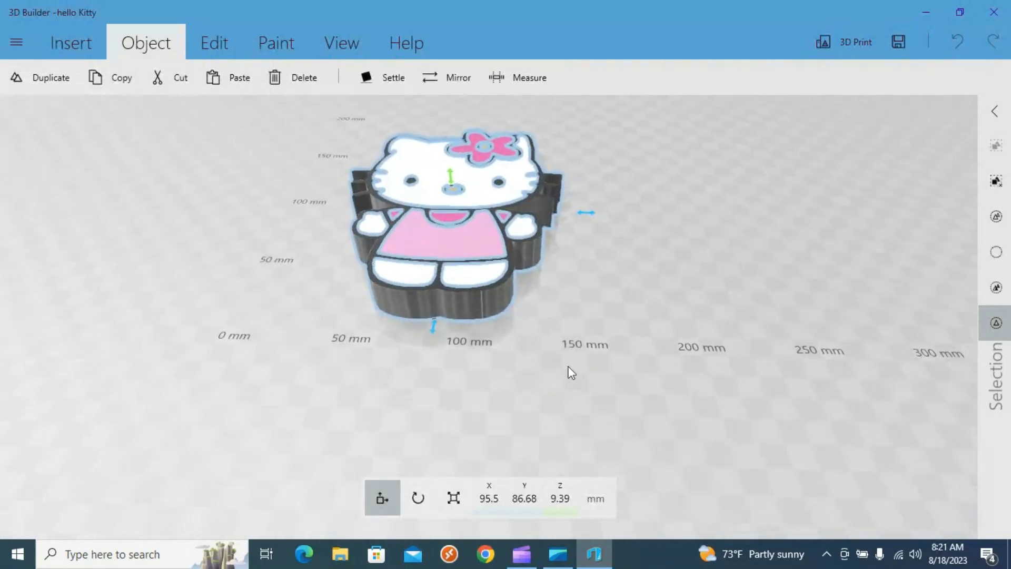
{"action": "left_click", "coordinate": [571, 372]}
- Delete the white feet, hand and head pieces
{"action": "left_click", "coordinate": [478, 275]}
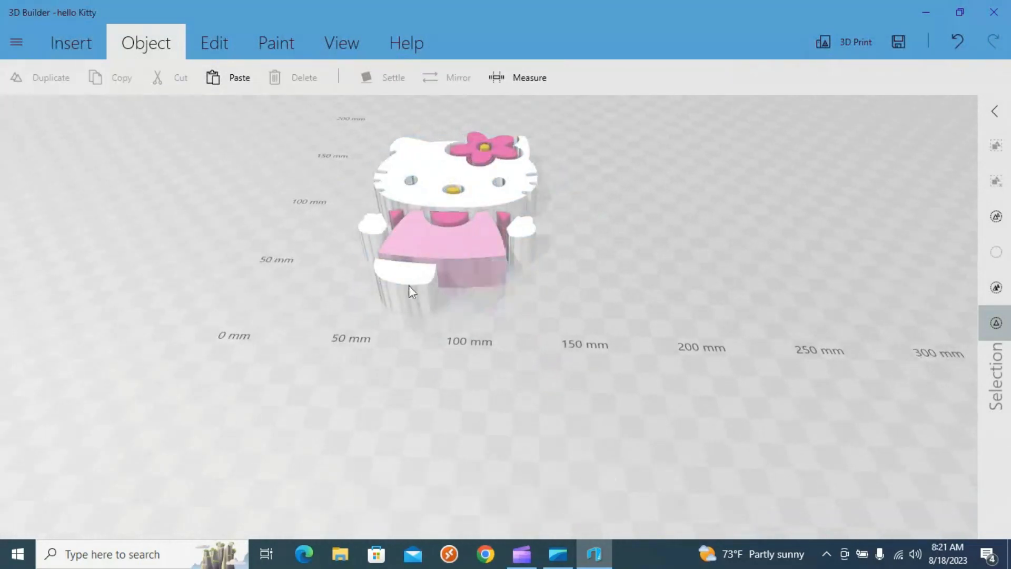
{"action": "key", "text": "Delete"}
{"action": "left_click", "coordinate": [519, 241]}
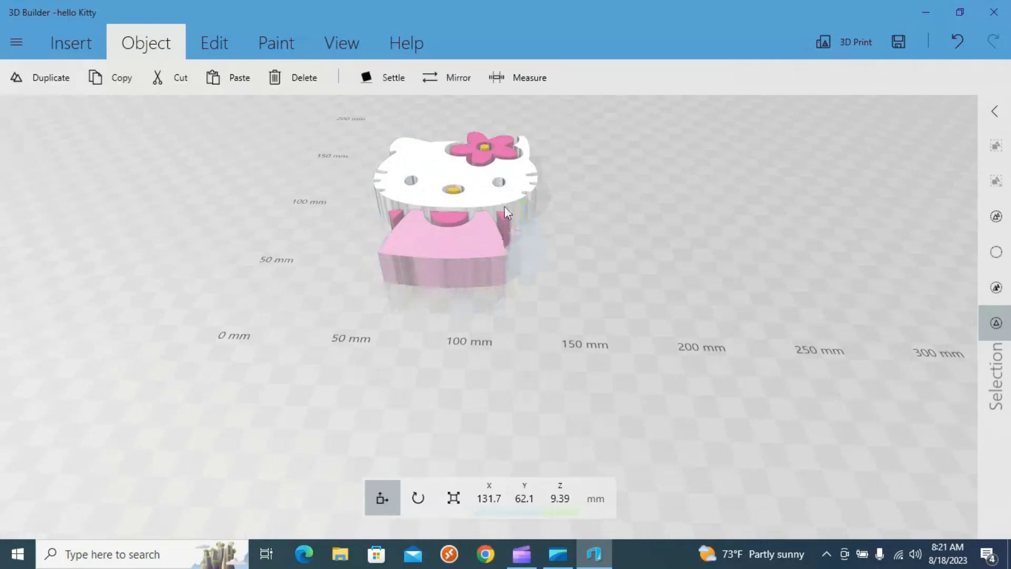
{"action": "key", "text": "Delete"}
{"action": "left_click", "coordinate": [489, 191]}
{"action": "key", "text": "Delete"}
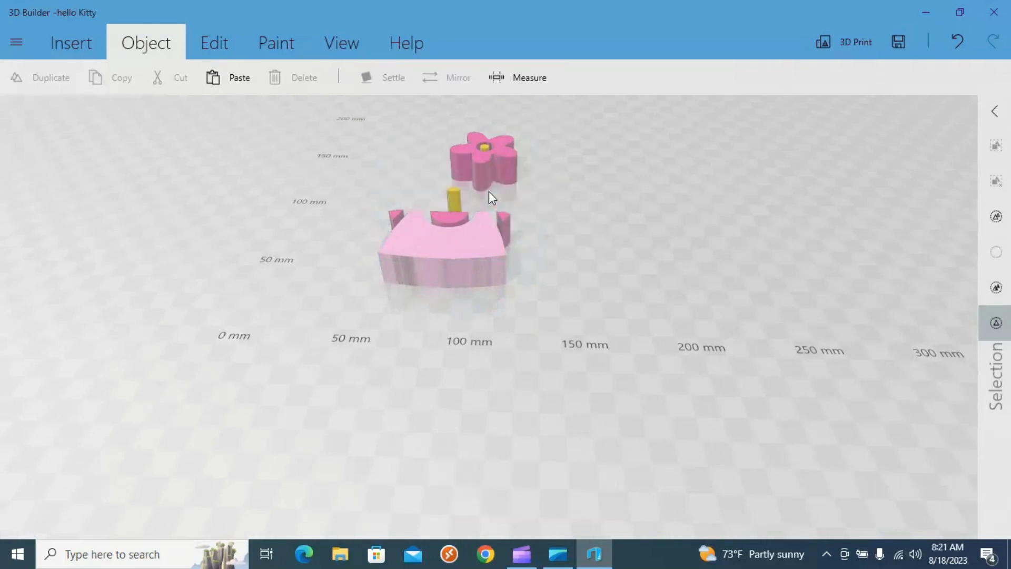
- Delete the yellow stick under the head and the yellow flower centre
{"action": "left_click", "coordinate": [456, 191]}
{"action": "key", "text": "Delete"}
{"action": "left_click_drag", "start_coordinate": [559, 203], "coordinate": [668, 273]}
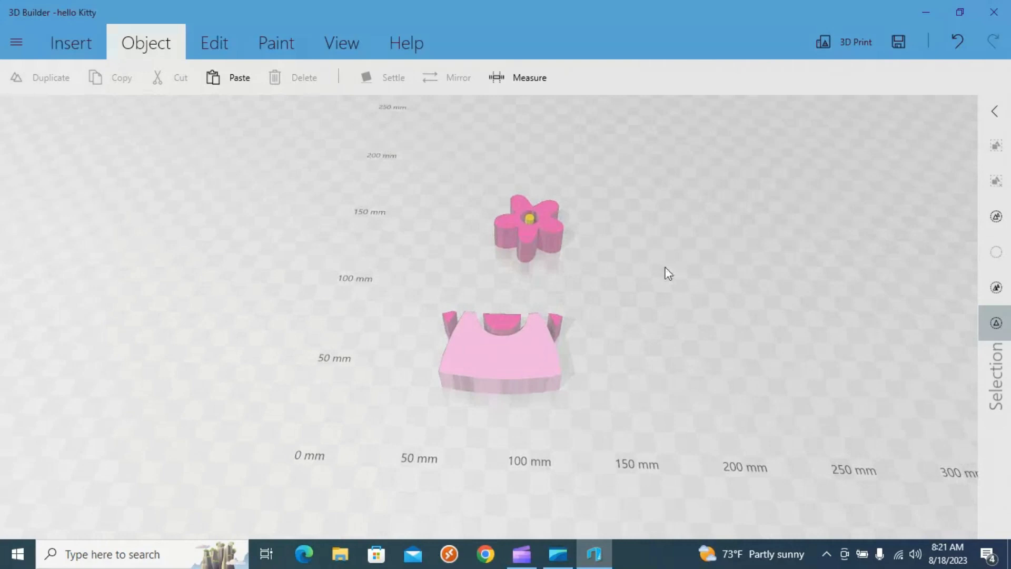
{"action": "left_click", "coordinate": [529, 217]}
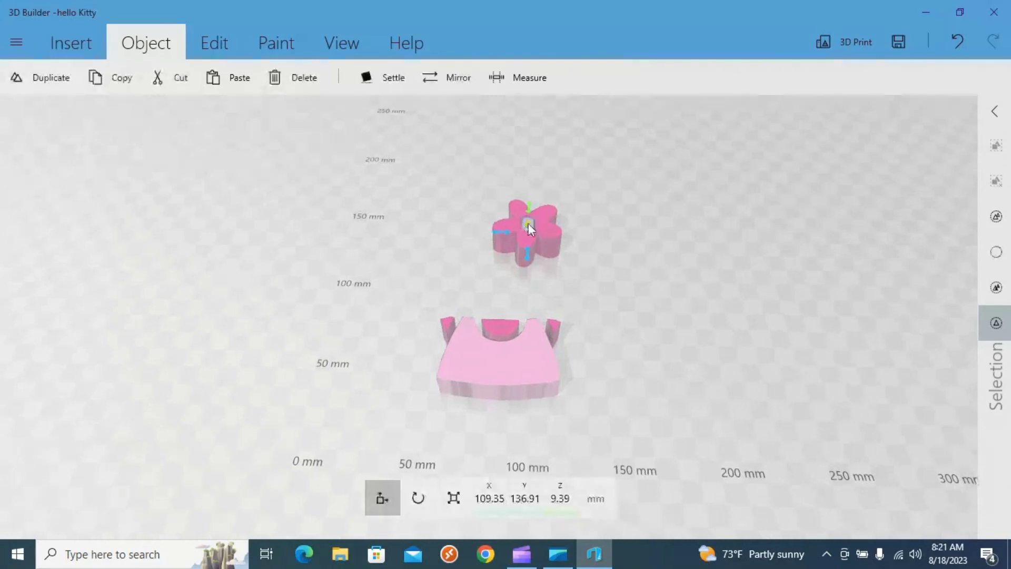
{"action": "key", "text": "Delete"}
- Save the remaining pink pieces as pink.stl in STL format, accepting the format warning
{"action": "left_click", "coordinate": [15, 42]}
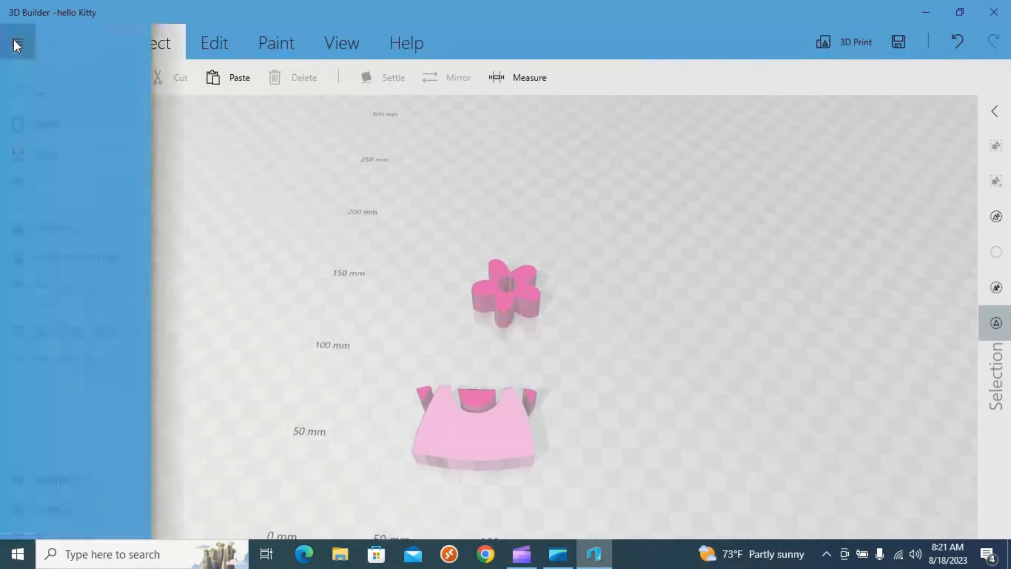
{"action": "left_click", "coordinate": [70, 171]}
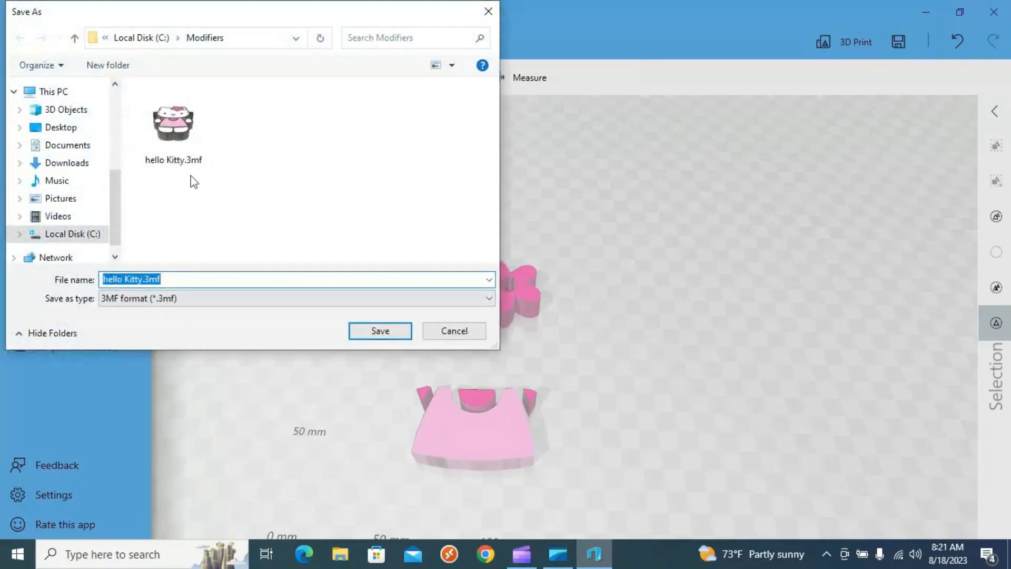
{"action": "left_click", "coordinate": [153, 300]}
{"action": "left_click", "coordinate": [153, 322]}
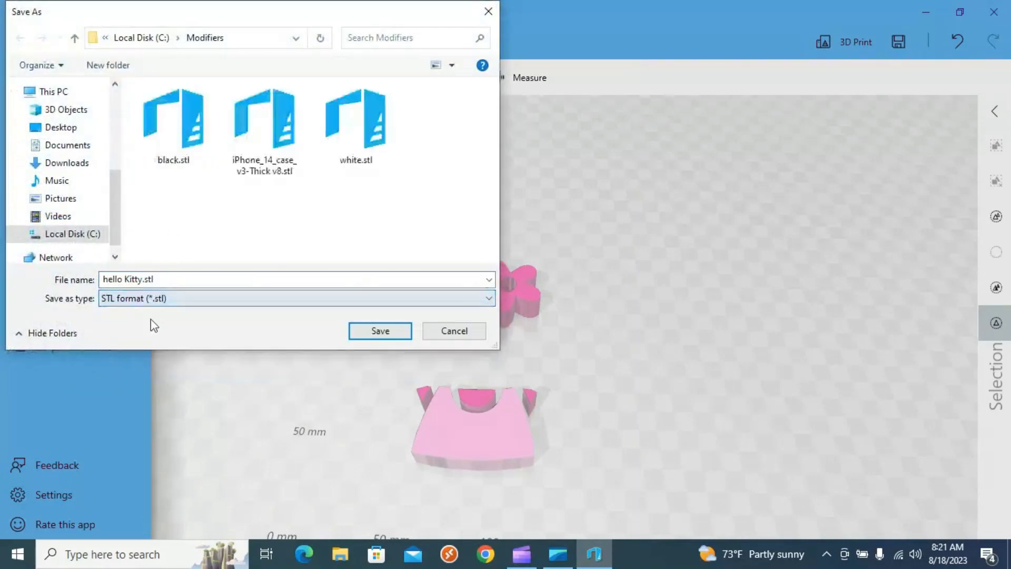
{"action": "left_click_drag", "start_coordinate": [142, 280], "coordinate": [41, 262]}
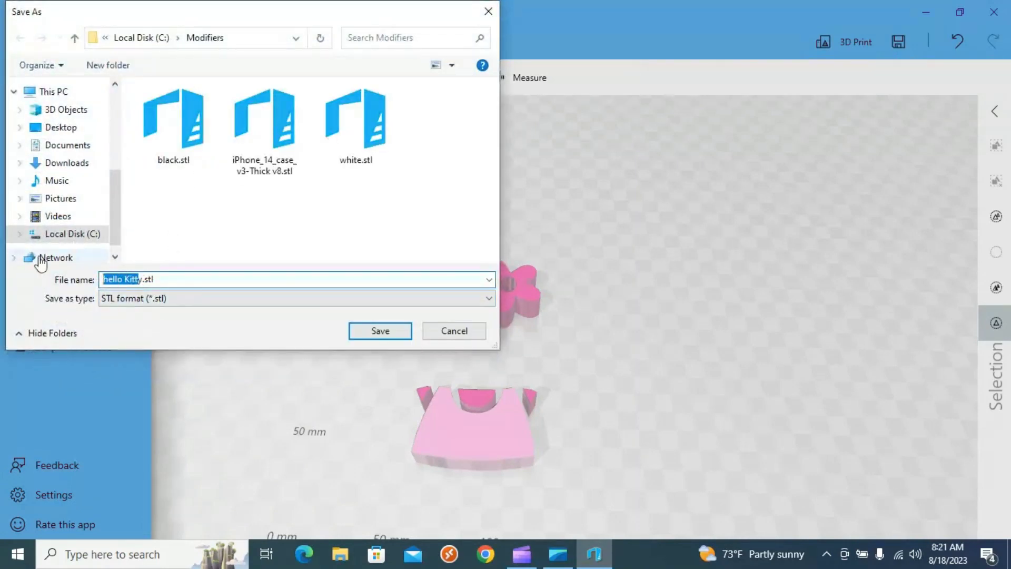
{"action": "key", "text": "BackSpace"}
{"action": "type", "text": "pink"}
{"action": "left_click", "coordinate": [390, 337]}
{"action": "left_click", "coordinate": [586, 329]}
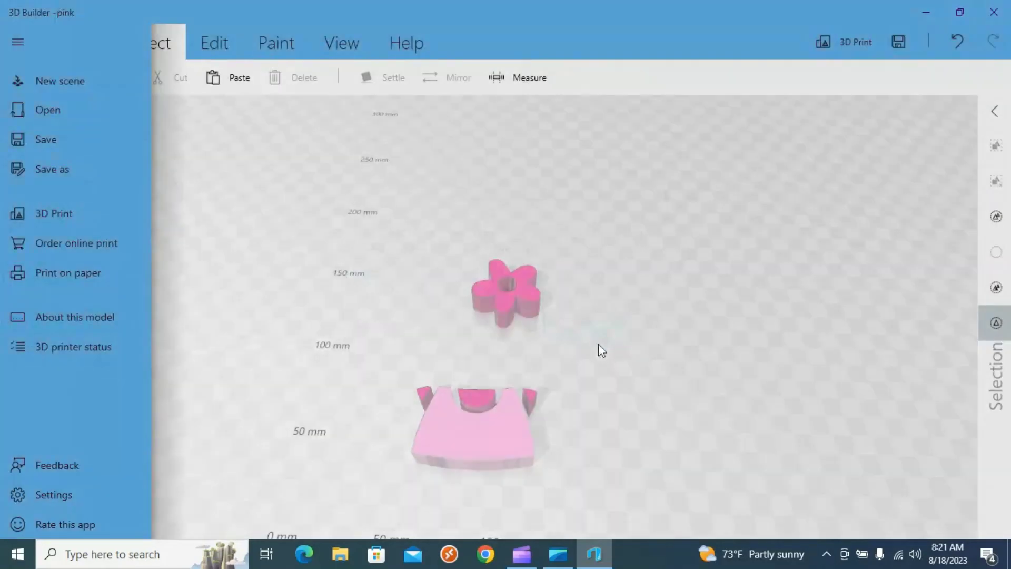
- Reopen the full Hello Kitty model and delete both foot pieces
{"action": "left_click", "coordinate": [75, 109]}
{"action": "left_click", "coordinate": [239, 179]}
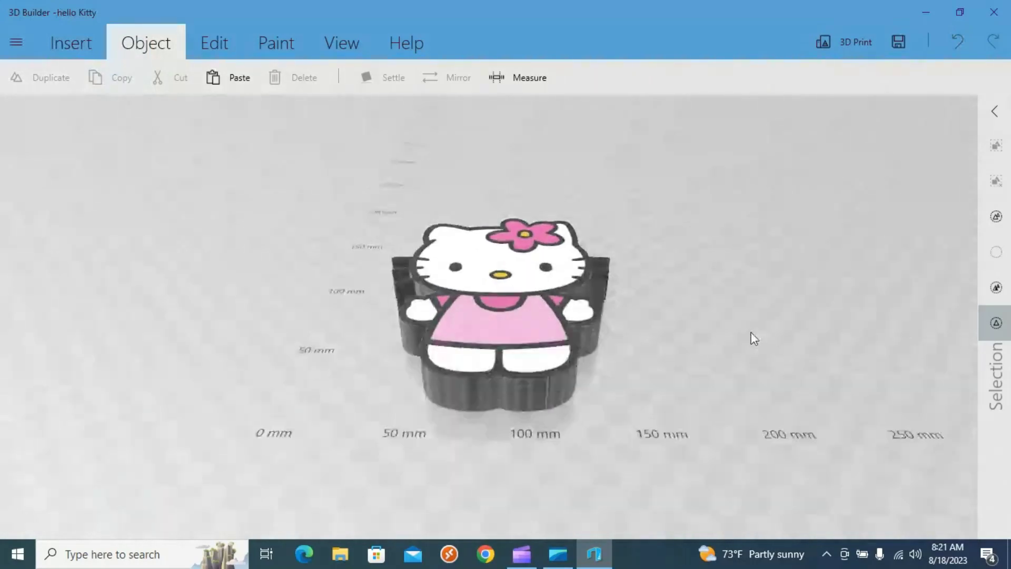
{"action": "left_click", "coordinate": [577, 362]}
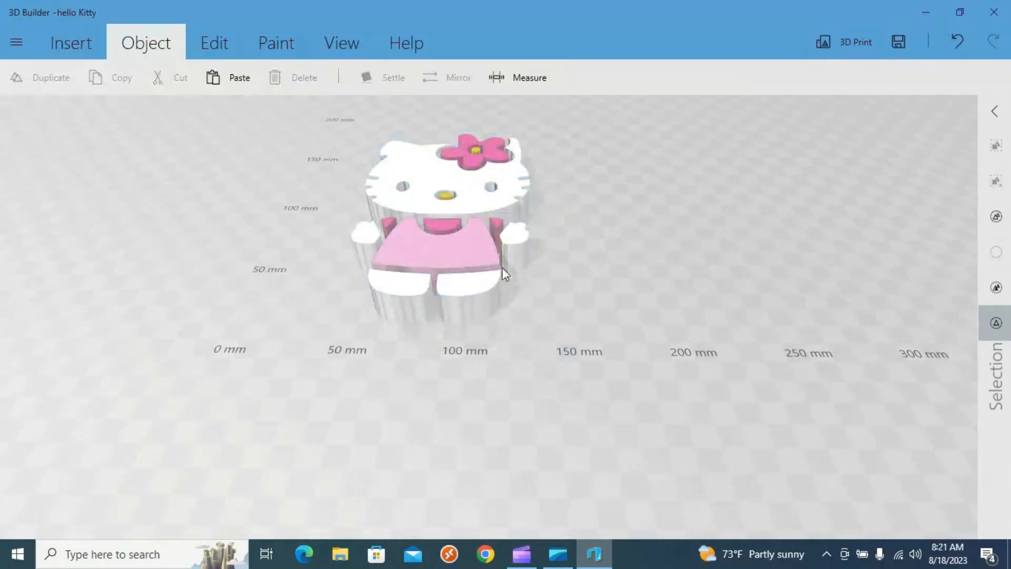
{"action": "left_click", "coordinate": [502, 267]}
{"action": "left_click", "coordinate": [497, 324]}
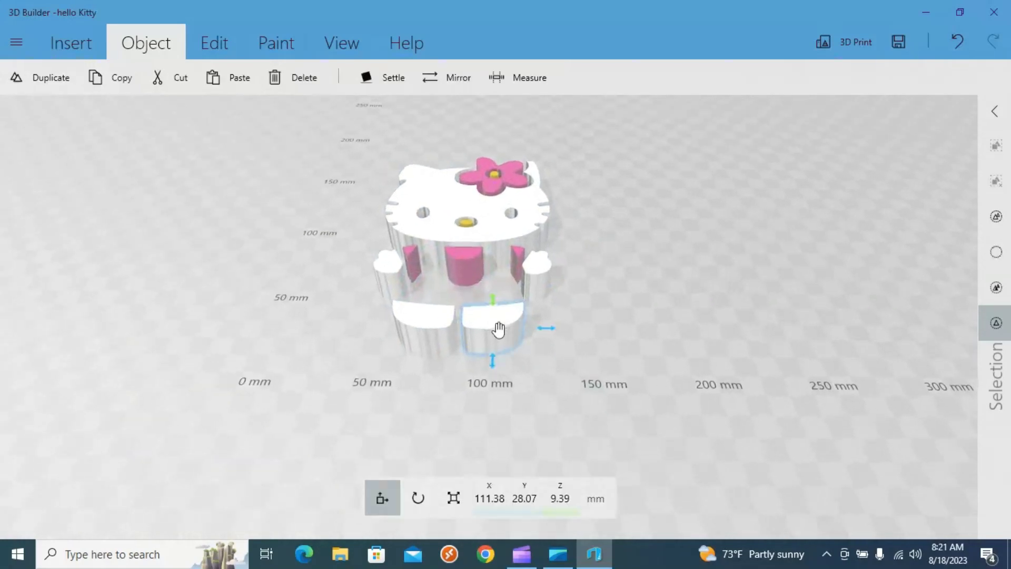
{"action": "key", "text": "Delete"}
{"action": "left_click", "coordinate": [435, 281]}
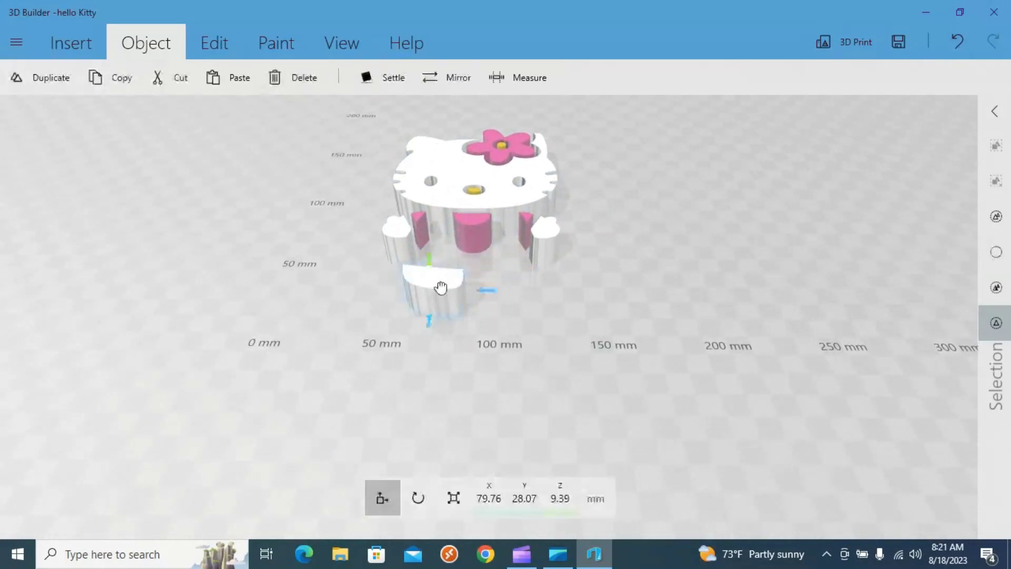
{"action": "key", "text": "Delete"}
- Delete both hands, both pink legs and another non-yellow piece
{"action": "left_click", "coordinate": [457, 235]}
{"action": "key", "text": "Delete"}
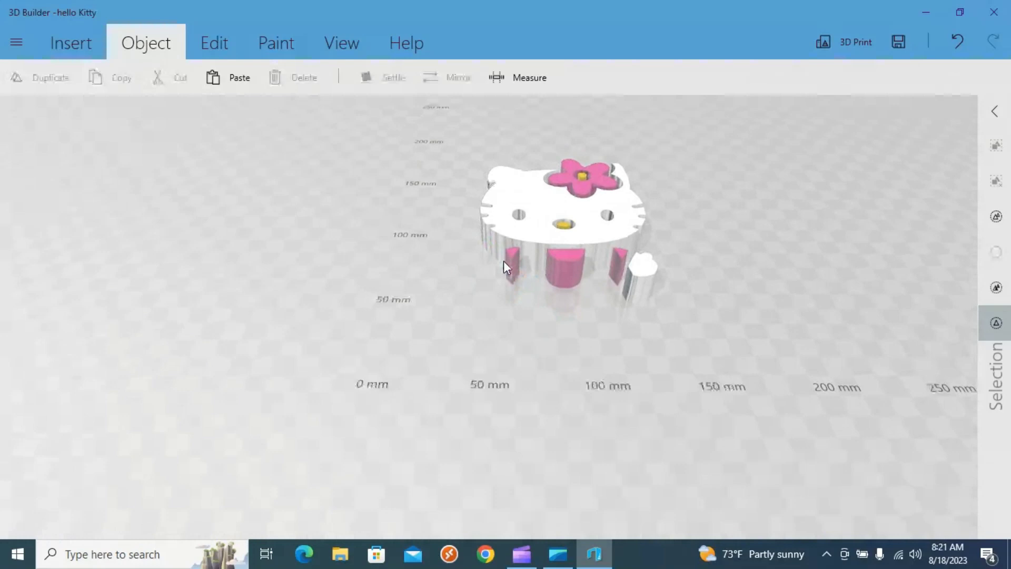
{"action": "left_click", "coordinate": [524, 269]}
{"action": "key", "text": "Delete"}
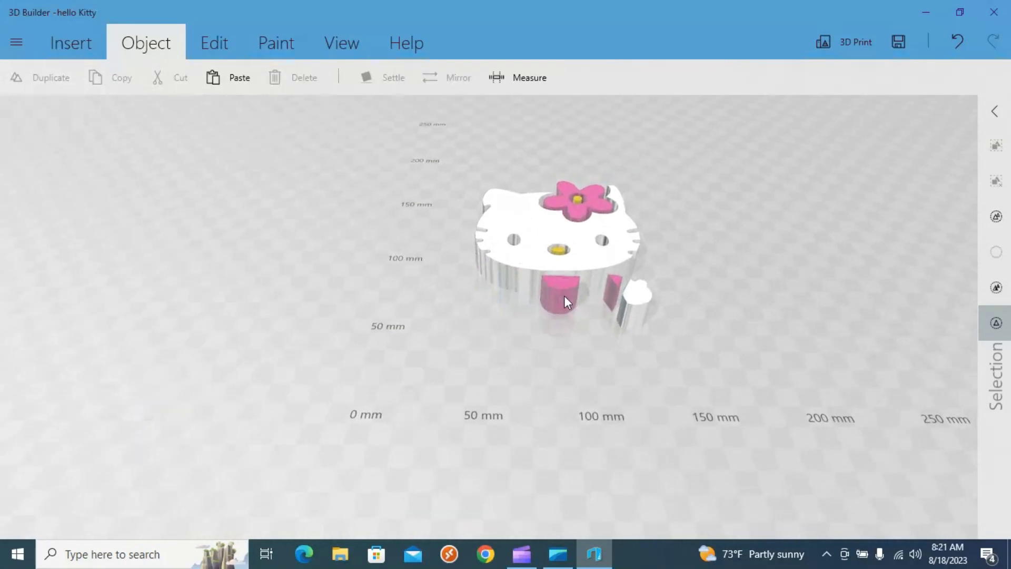
{"action": "left_click", "coordinate": [564, 295]}
{"action": "key", "text": "Delete"}
{"action": "left_click", "coordinate": [580, 292]}
{"action": "key", "text": "Delete"}
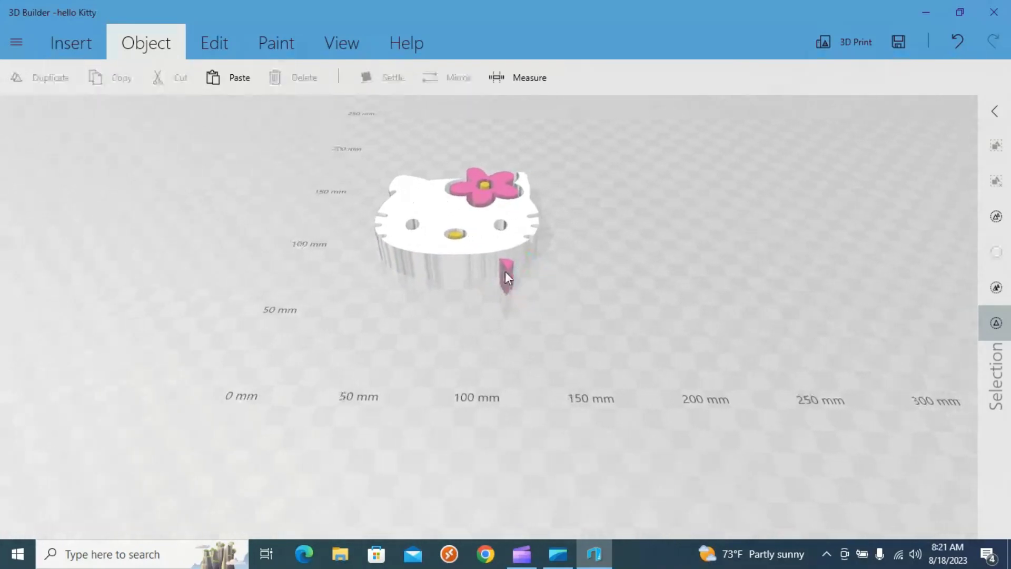
{"action": "left_click", "coordinate": [492, 264]}
{"action": "key", "text": "Delete"}
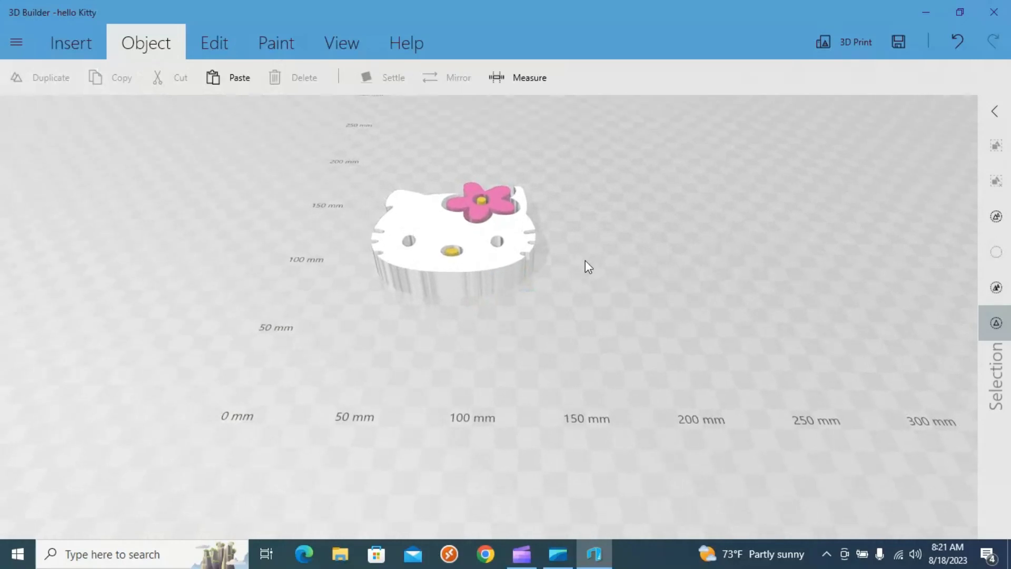
- Delete the pink flower and the white head, leaving only the yellow pieces
{"action": "left_click", "coordinate": [480, 203]}
{"action": "key", "text": "Delete"}
{"action": "left_click", "coordinate": [544, 315]}
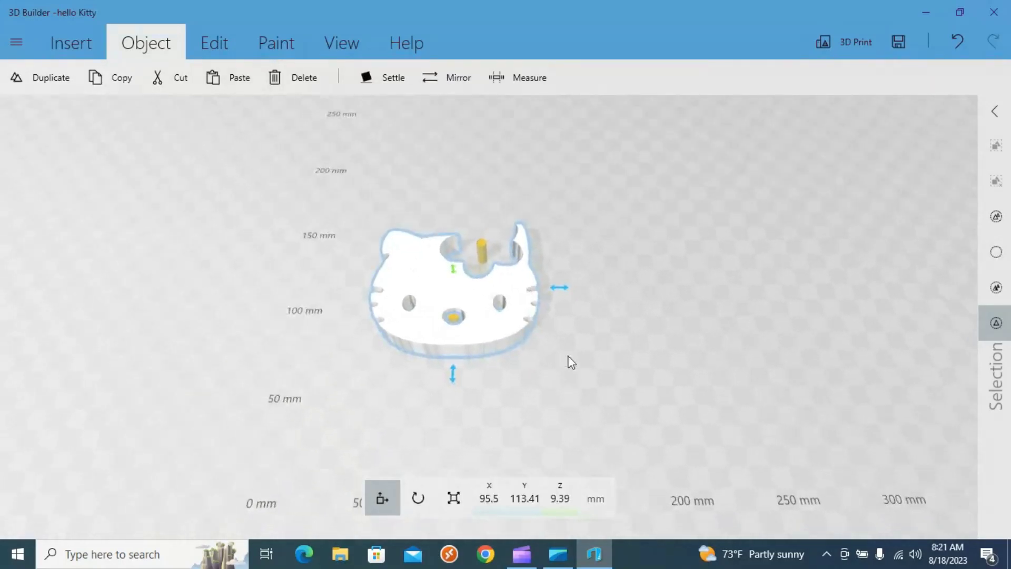
{"action": "key", "text": "Delete"}
{"action": "left_click", "coordinate": [24, 42]}
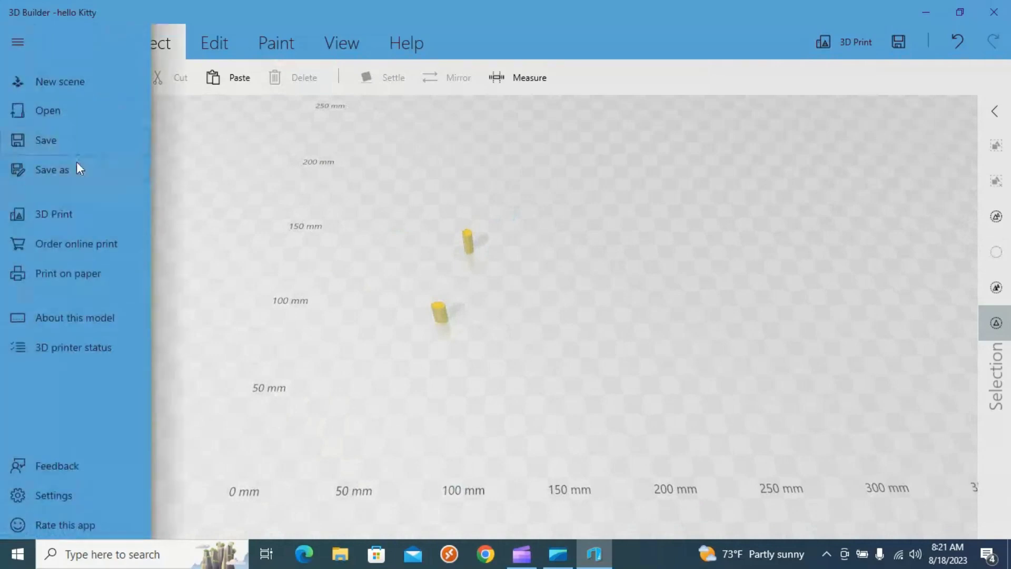
- Save the yellow pieces as yellow.stl in STL format, then close 3D Builder
{"action": "left_click", "coordinate": [86, 179]}
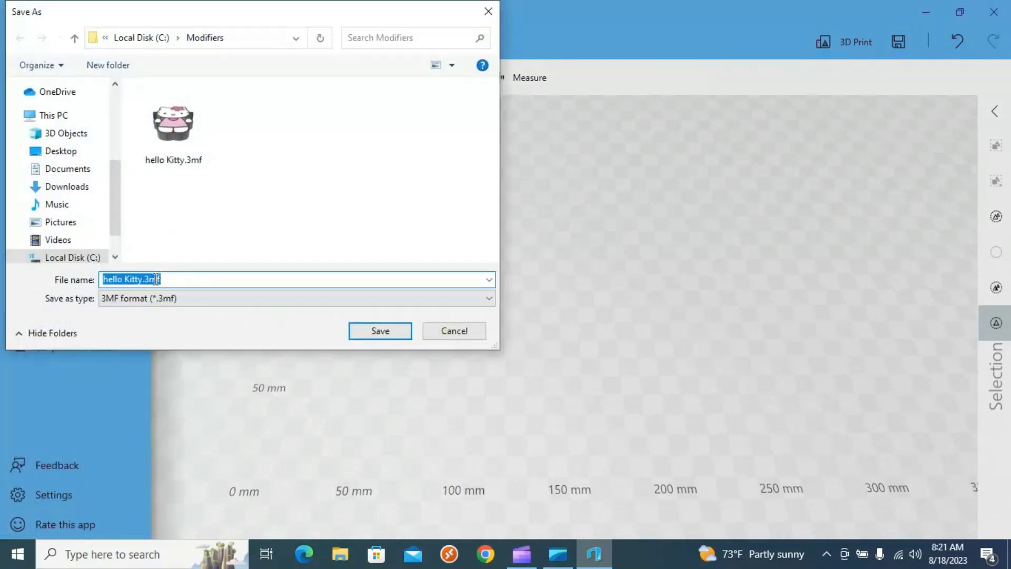
{"action": "left_click", "coordinate": [153, 298]}
{"action": "left_click", "coordinate": [141, 324]}
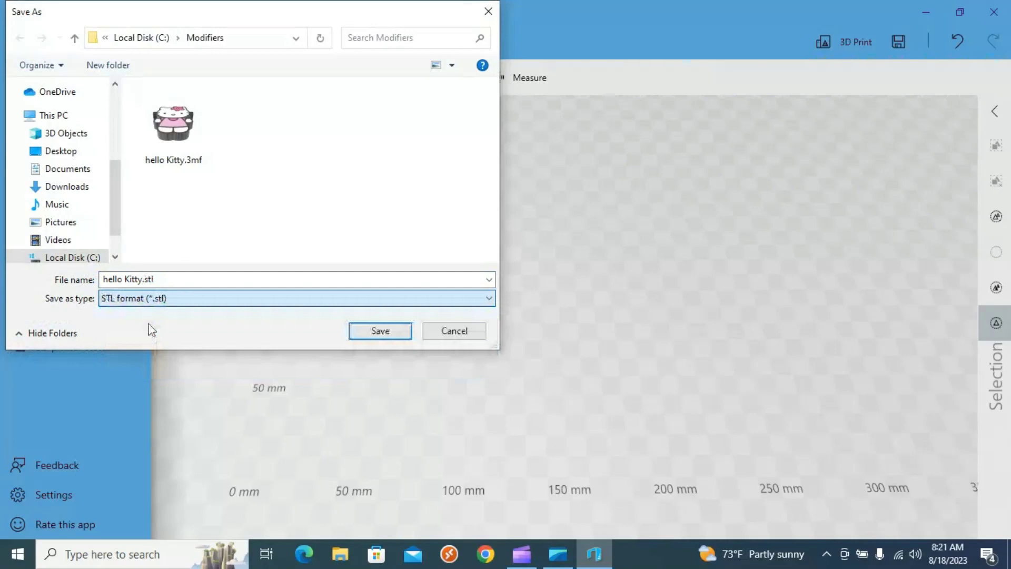
{"action": "left_click", "coordinate": [141, 279]}
{"action": "left_click_drag", "start_coordinate": [141, 280], "coordinate": [69, 265]}
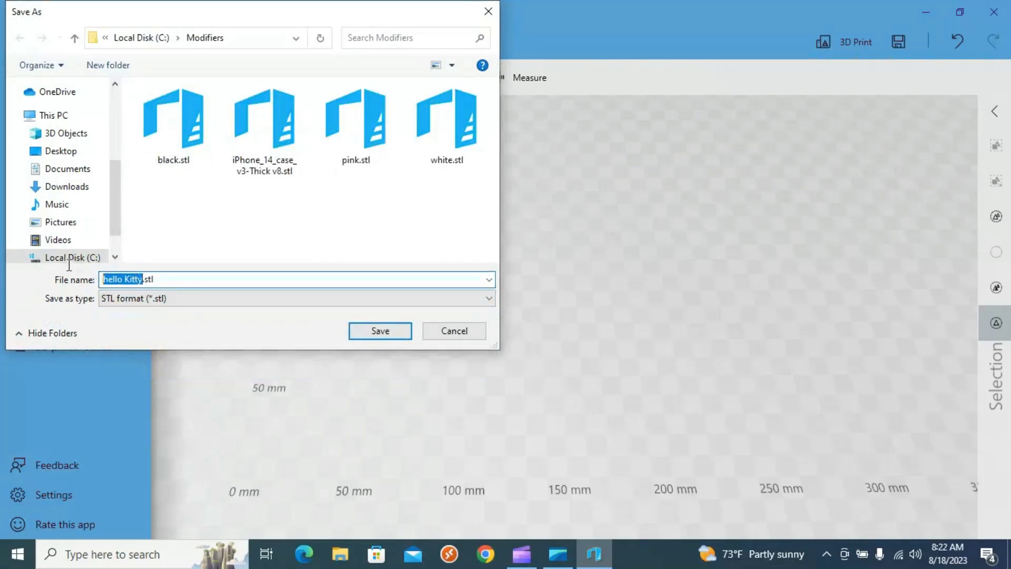
{"action": "type", "text": "ye"}
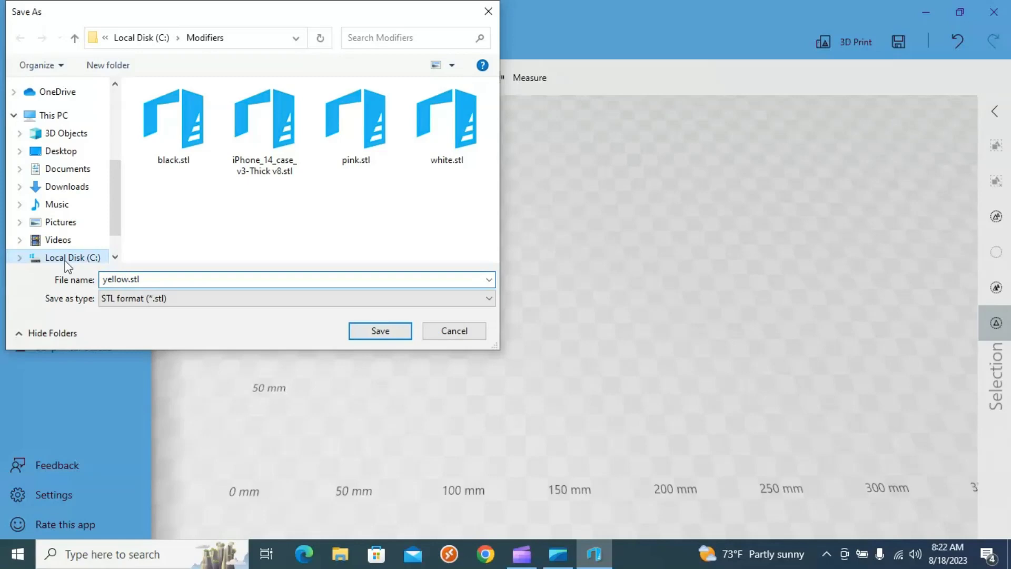
{"action": "left_click", "coordinate": [380, 333]}
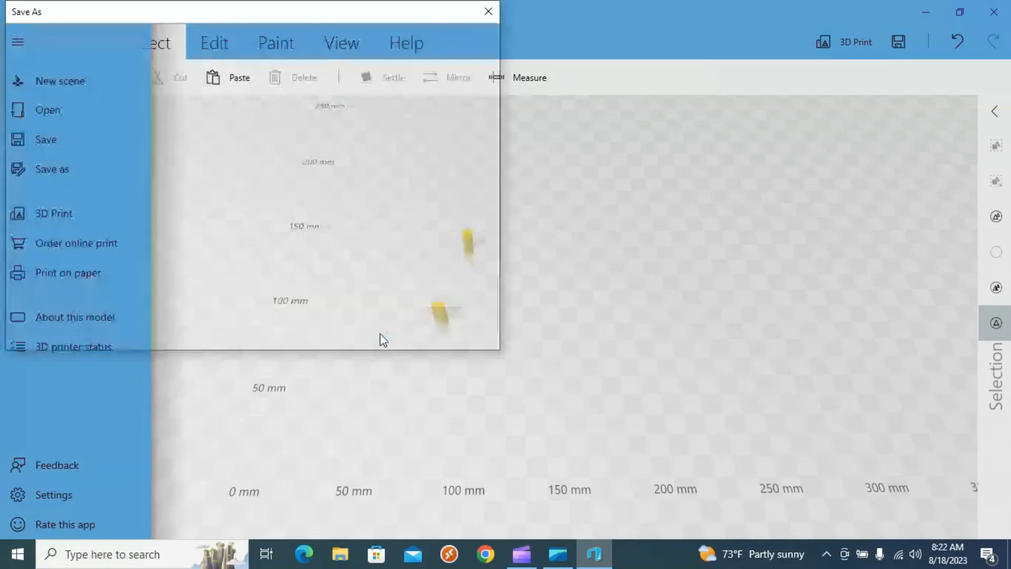
{"action": "left_click", "coordinate": [587, 325]}
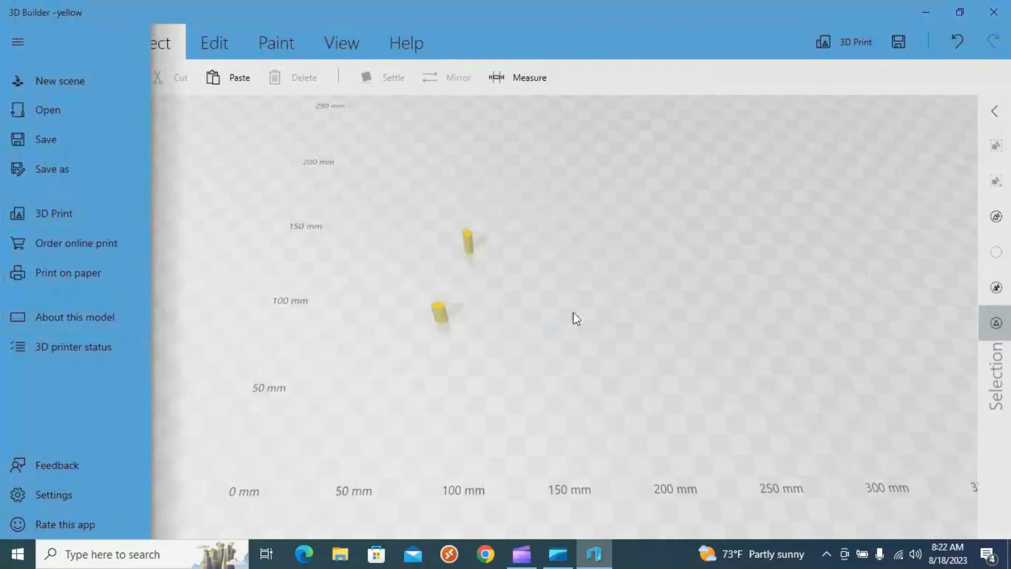
{"action": "left_click", "coordinate": [995, 15]}
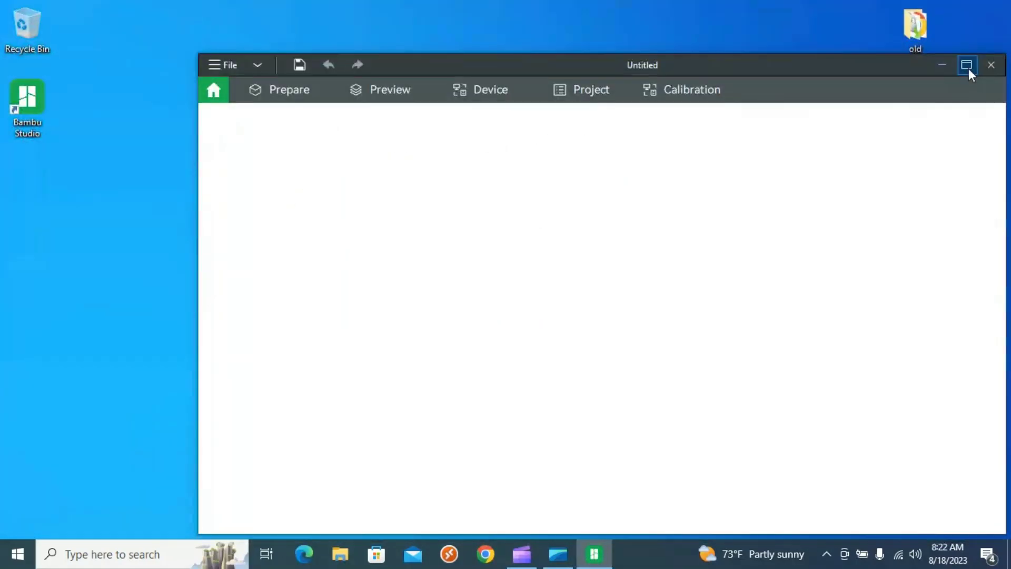
- Maximize Bambu Studio and start a new project with an empty P1P build plate
{"action": "left_click", "coordinate": [968, 66]}
{"action": "left_click", "coordinate": [310, 104]}
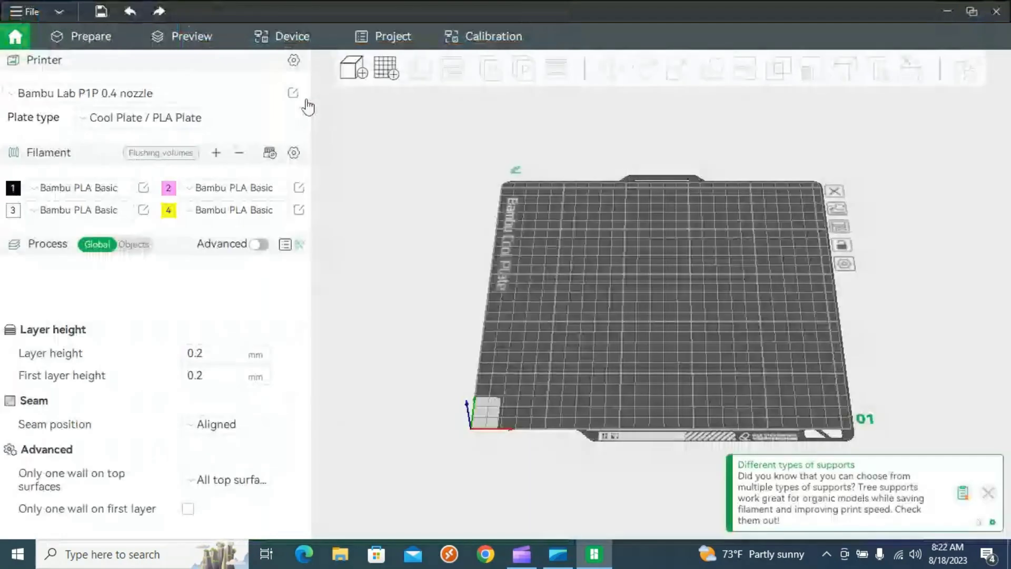
{"action": "right_click", "coordinate": [578, 286]}
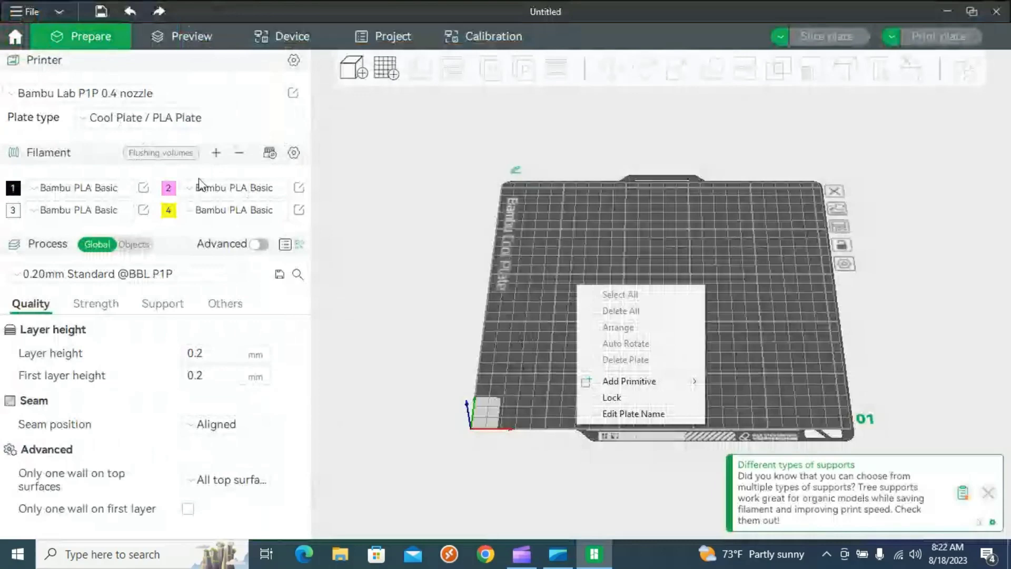
- Drag iPhone_14_case_v3-Thick v8.stl from C:\Modifiers onto the Bambu Studio build plate
{"action": "left_click", "coordinate": [340, 553]}
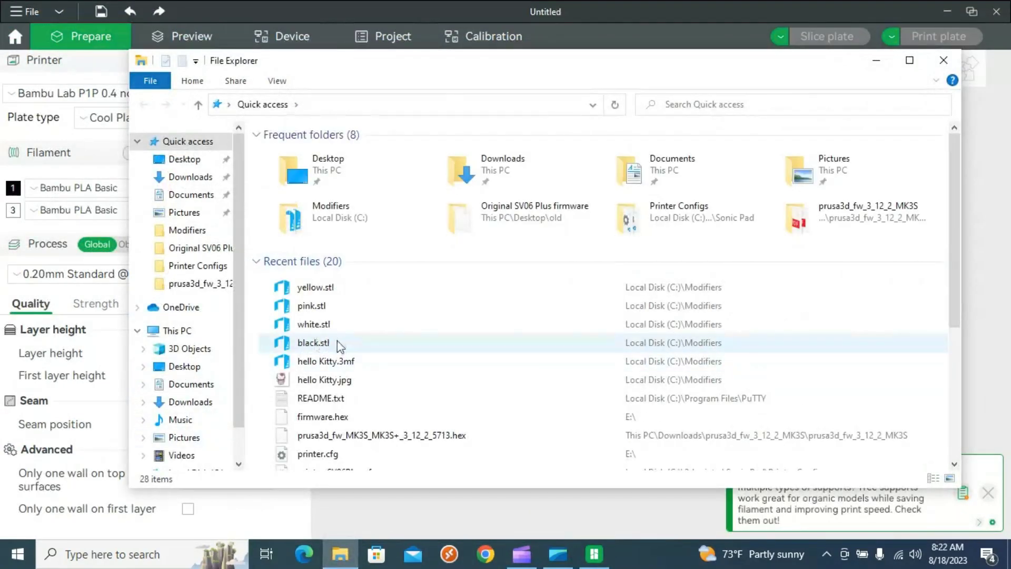
{"action": "scroll", "coordinate": [343, 364], "scroll_direction": "down", "scroll_amount": 3}
{"action": "scroll", "coordinate": [270, 389], "scroll_direction": "up", "scroll_amount": 3}
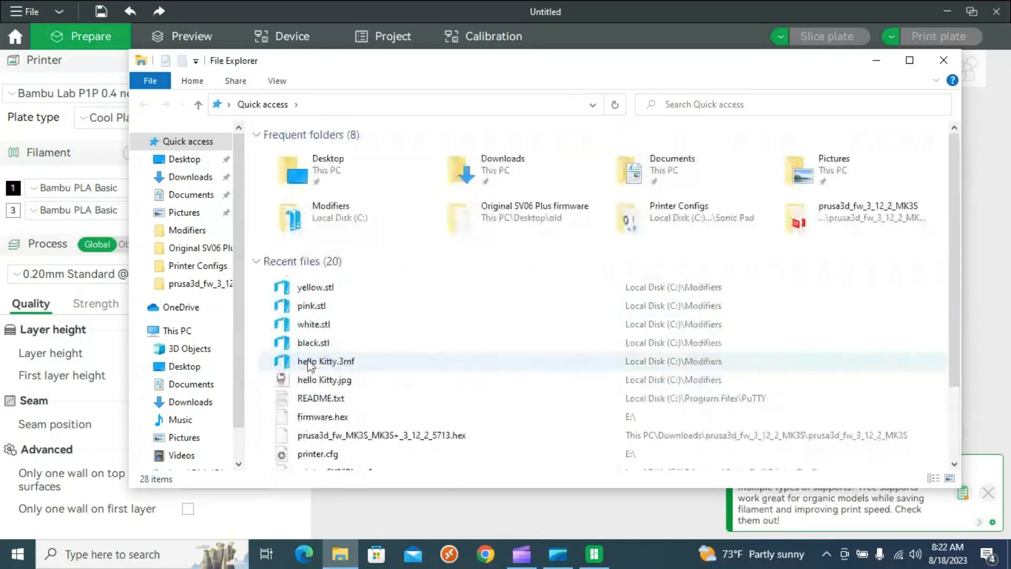
{"action": "scroll", "coordinate": [211, 438], "scroll_direction": "down", "scroll_amount": 1}
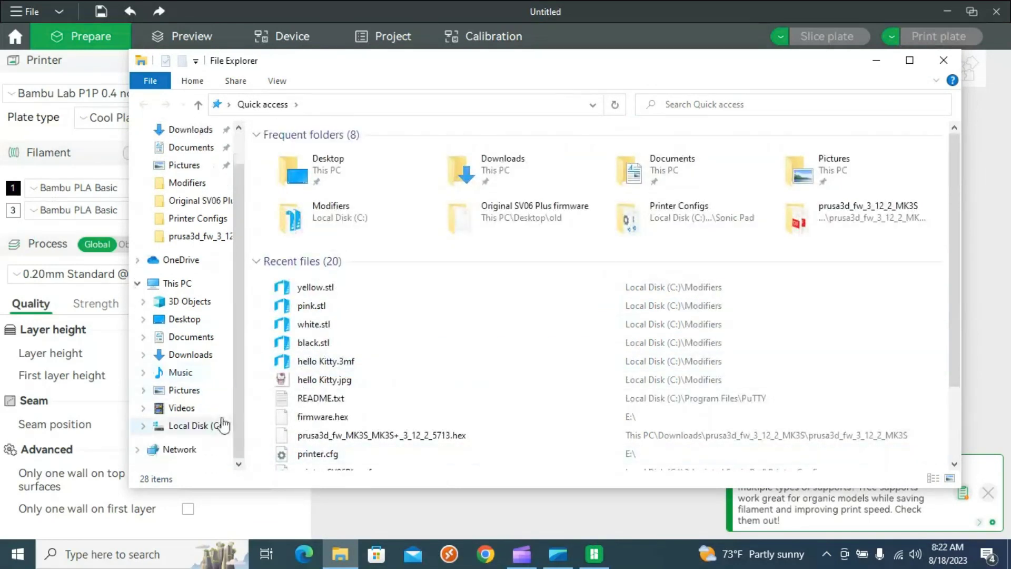
{"action": "left_click", "coordinate": [205, 429]}
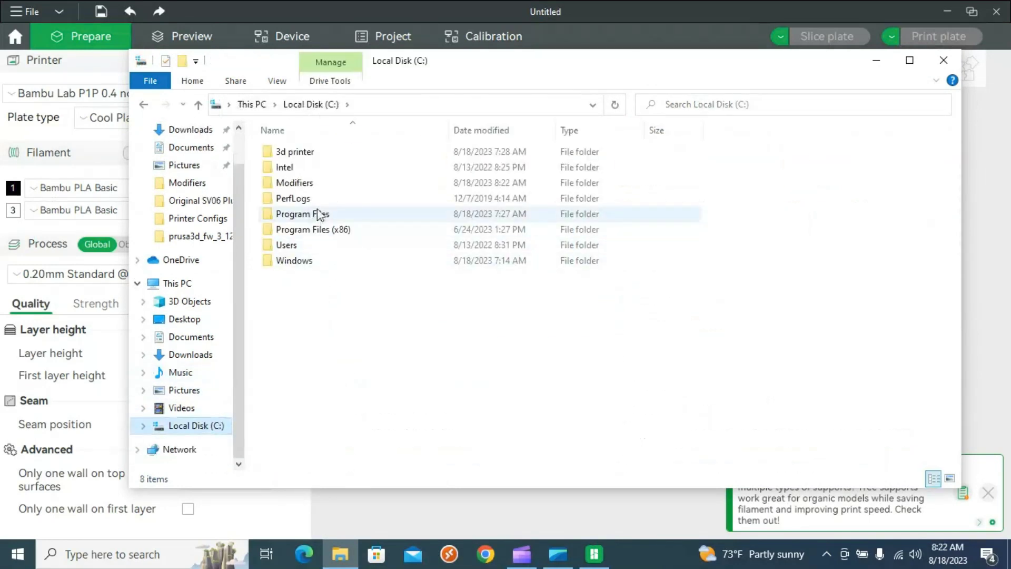
{"action": "double_click", "coordinate": [305, 183]}
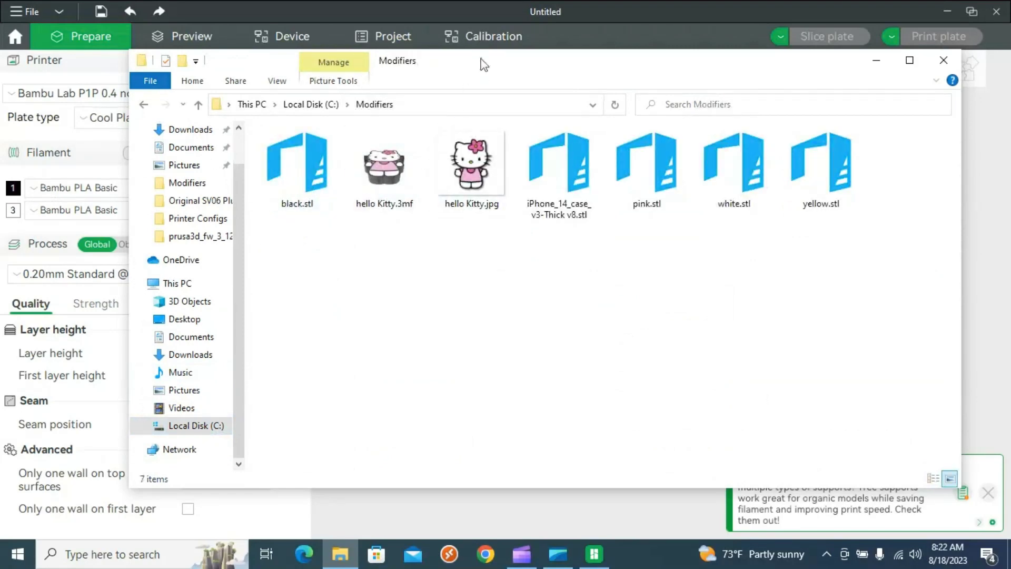
{"action": "left_click_drag", "start_coordinate": [684, 64], "coordinate": [528, 267]}
{"action": "left_click_drag", "start_coordinate": [403, 348], "coordinate": [664, 240]}
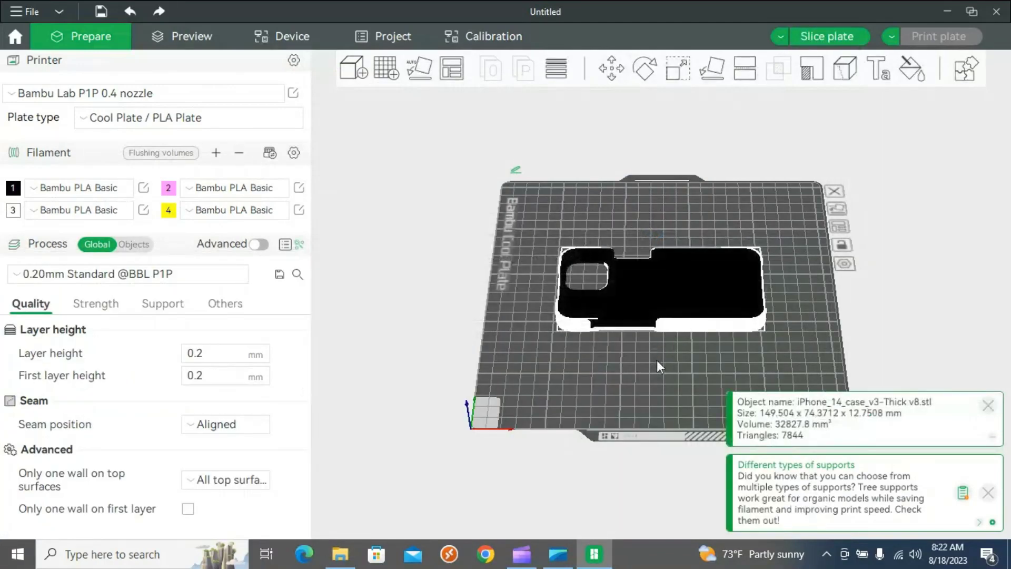
{"action": "left_click_drag", "start_coordinate": [656, 360], "coordinate": [673, 293]}
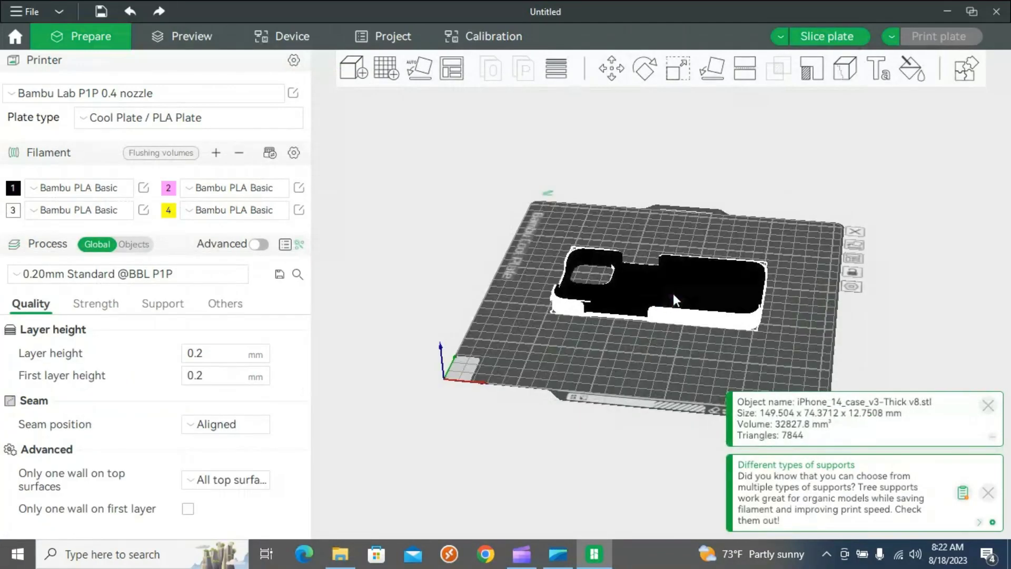
- Load black, white, yellow and pink .stl from Modifiers as parts on the phone case
{"action": "right_click", "coordinate": [674, 293]}
{"action": "mouse_move", "coordinate": [729, 323]}
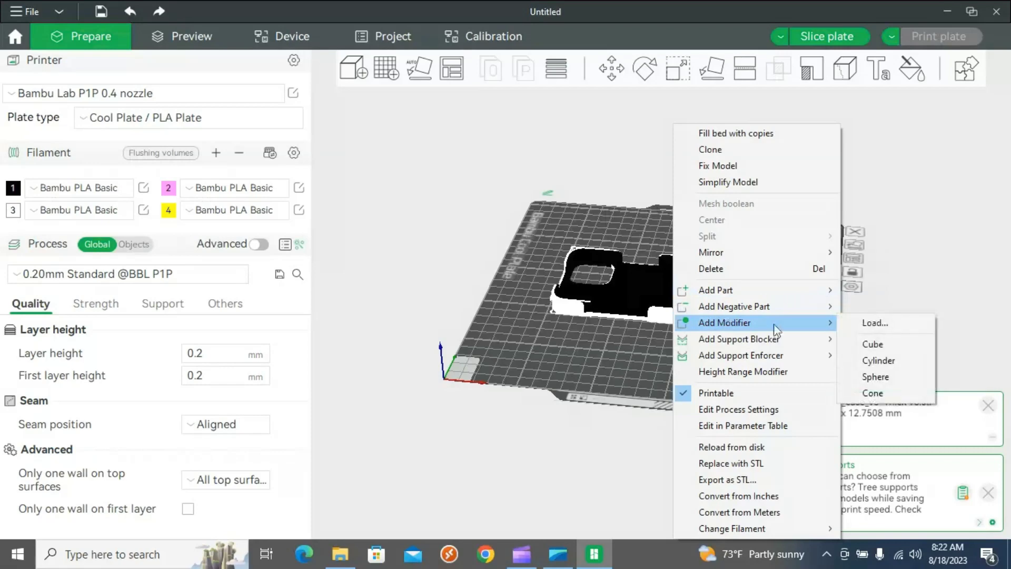
{"action": "left_click", "coordinate": [886, 328]}
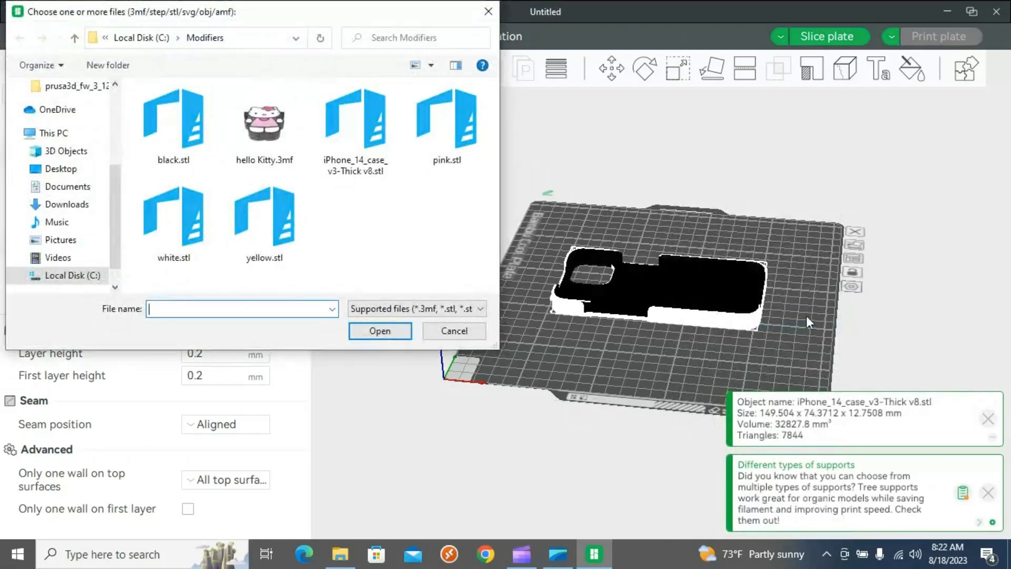
{"action": "left_click", "coordinate": [189, 115]}
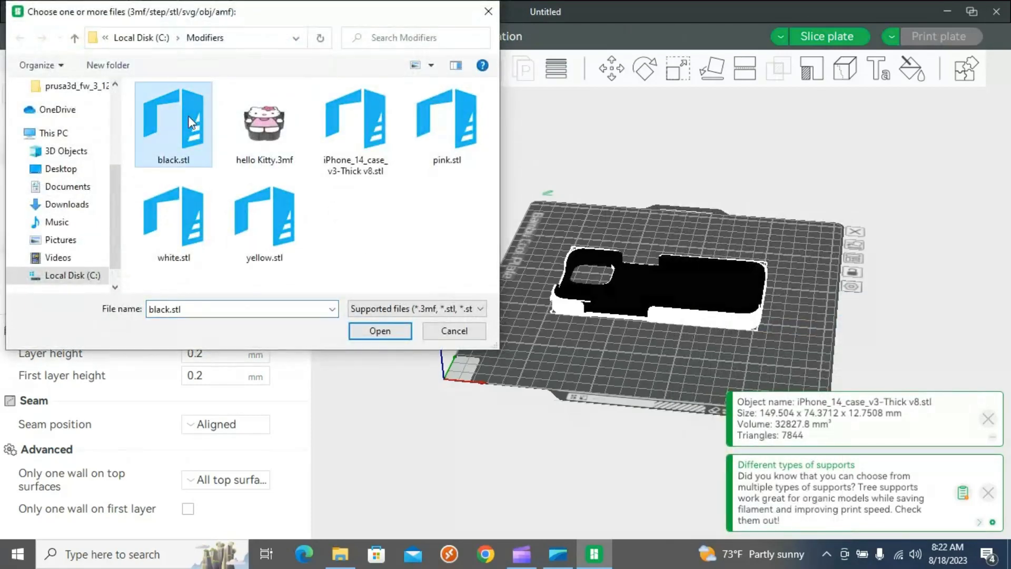
{"action": "left_click", "coordinate": [182, 211], "text": "ctrl"}
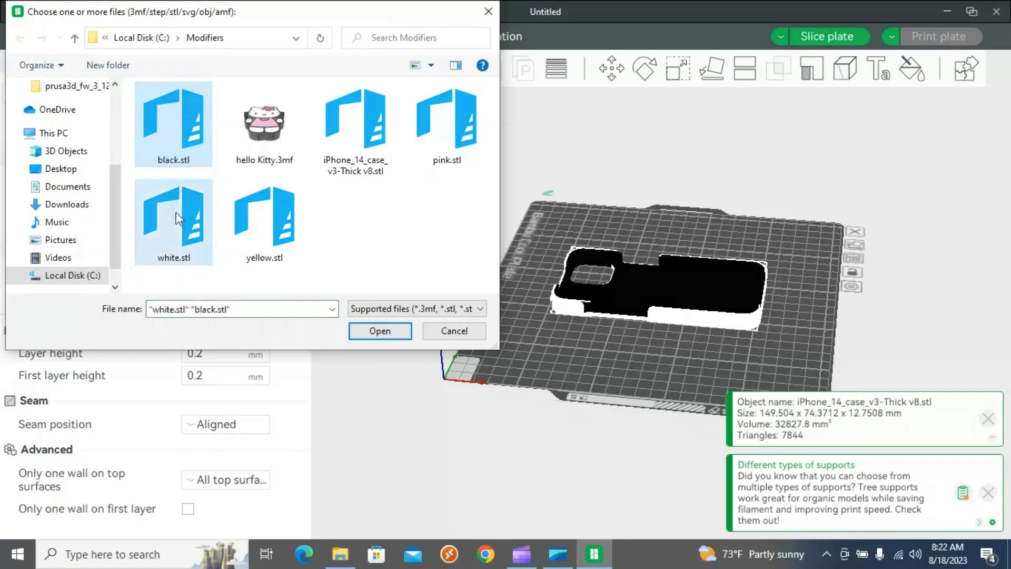
{"action": "left_click", "coordinate": [267, 220], "text": "ctrl"}
{"action": "left_click", "coordinate": [458, 141], "text": "ctrl"}
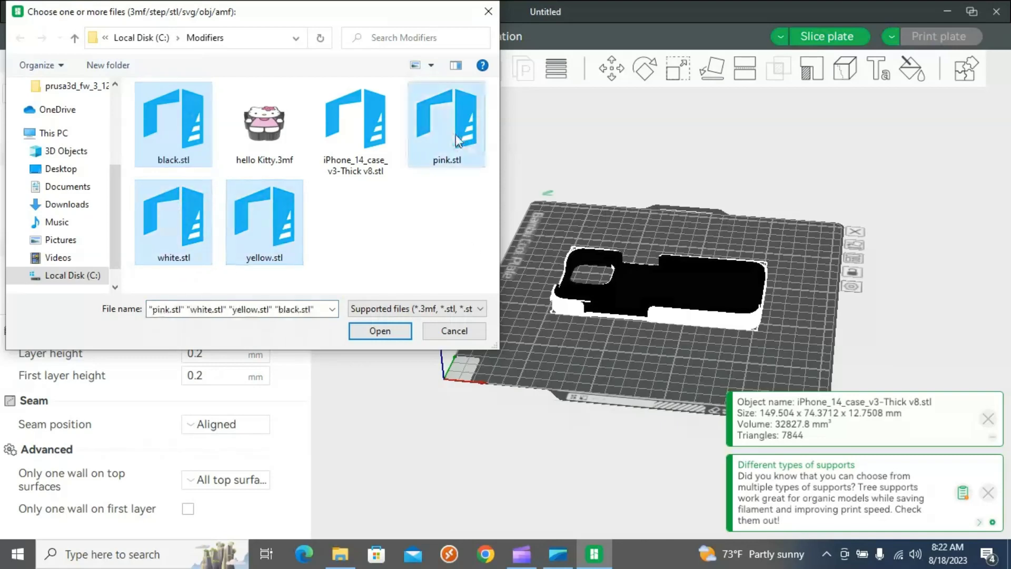
{"action": "left_click", "coordinate": [376, 334]}
{"action": "left_click_drag", "start_coordinate": [710, 358], "coordinate": [624, 295]}
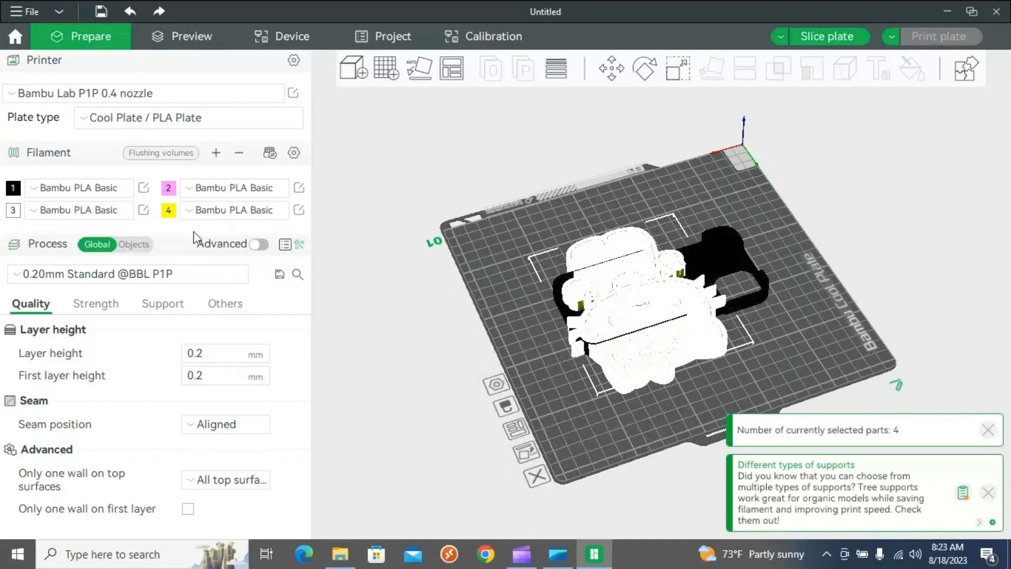
- In the Objects list, assign filament 1 to black.stl and filament 2 to pink.stl
{"action": "left_click", "coordinate": [134, 244]}
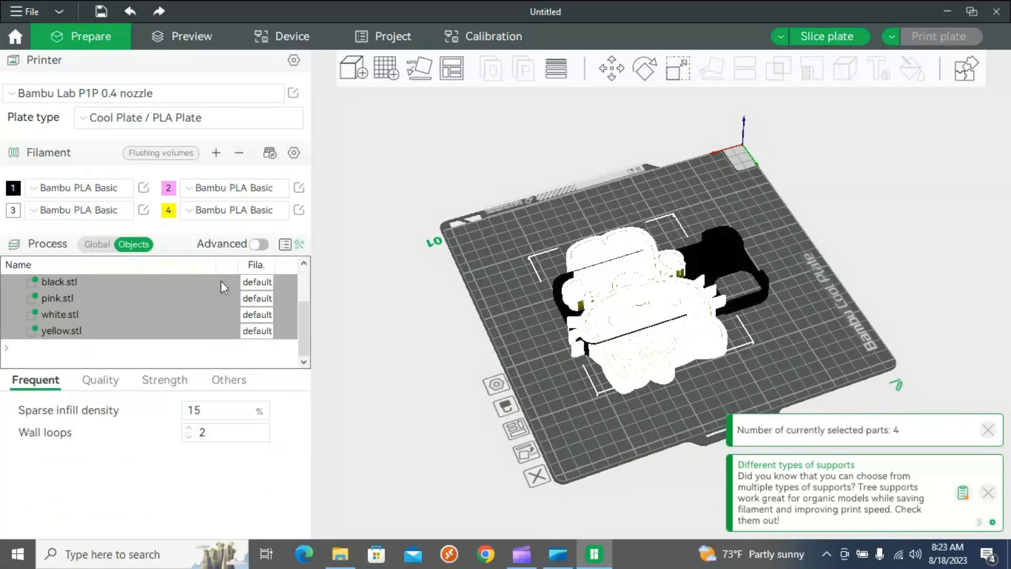
{"action": "left_click", "coordinate": [250, 285]}
{"action": "left_click", "coordinate": [252, 285]}
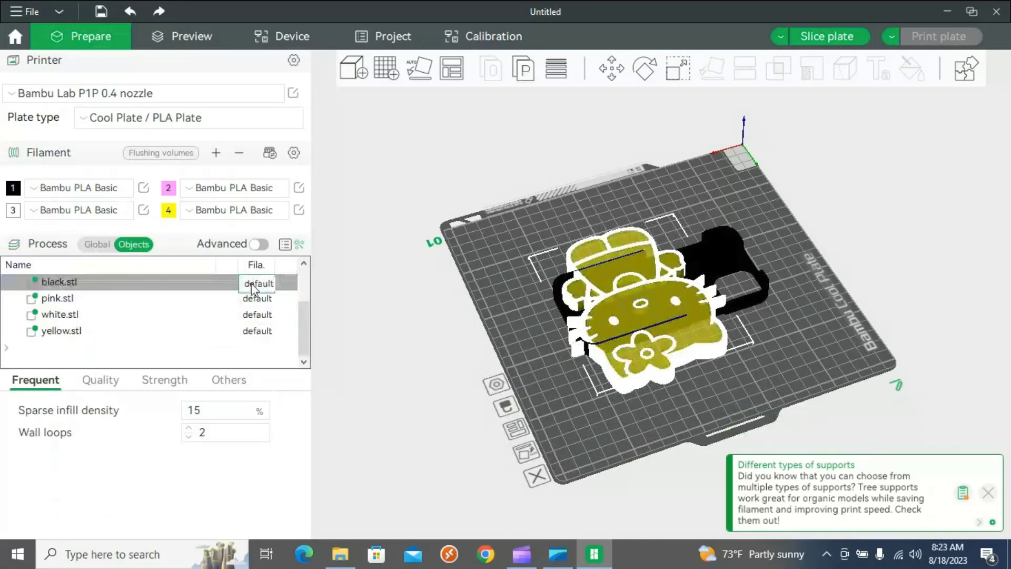
{"action": "left_click", "coordinate": [255, 324]}
{"action": "left_click", "coordinate": [261, 301]}
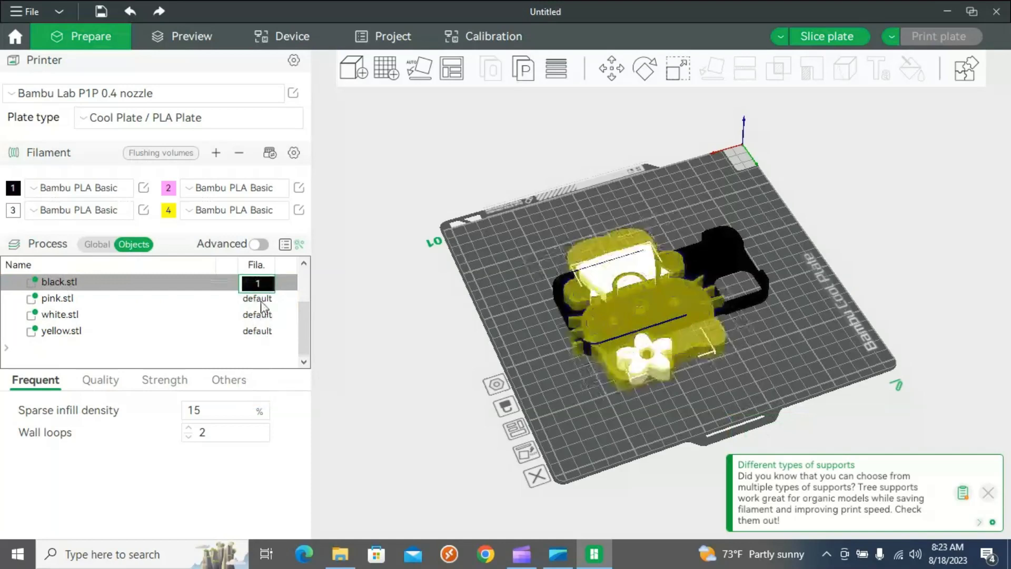
{"action": "left_click", "coordinate": [261, 302]}
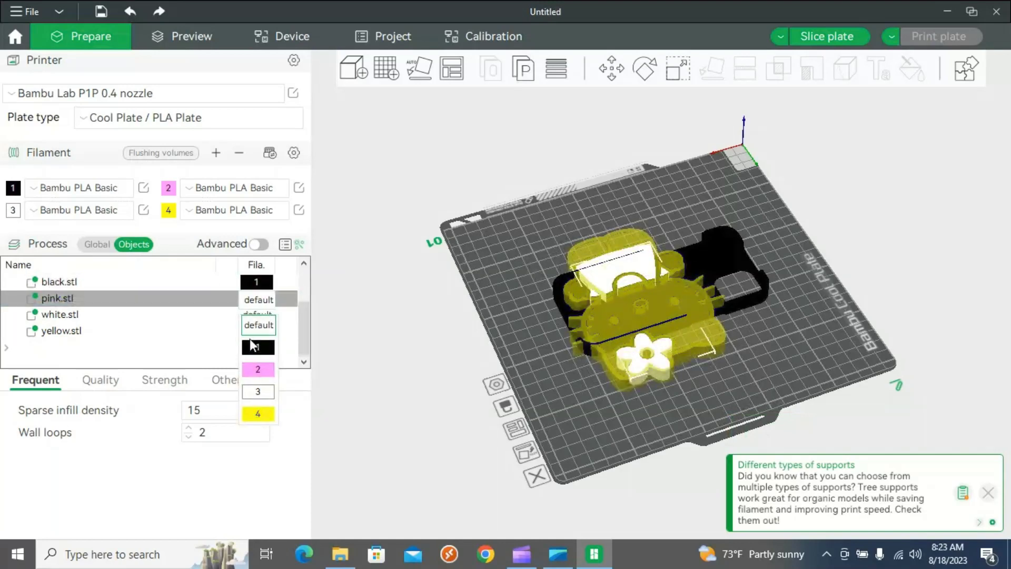
{"action": "left_click", "coordinate": [254, 346]}
{"action": "left_click", "coordinate": [254, 303]}
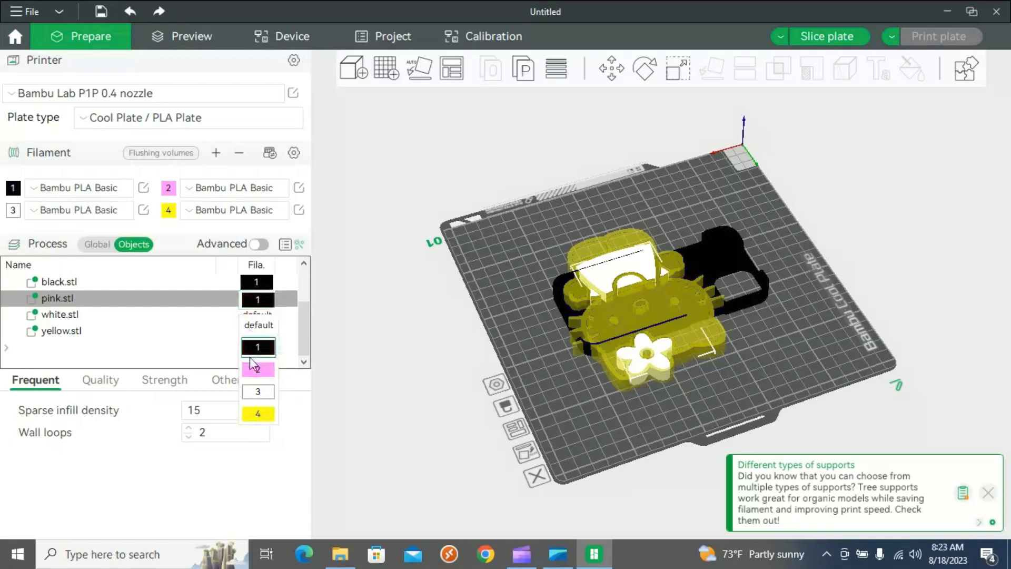
{"action": "left_click", "coordinate": [256, 363]}
- Assign filament 3 to white.stl and filament 4 to yellow.stl
{"action": "left_click", "coordinate": [256, 316]}
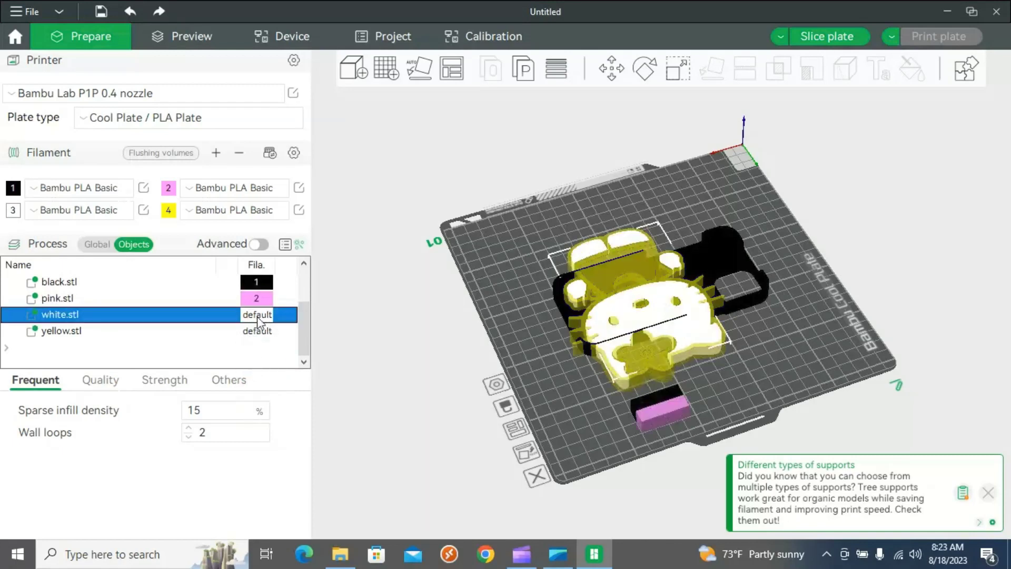
{"action": "left_click", "coordinate": [258, 316]}
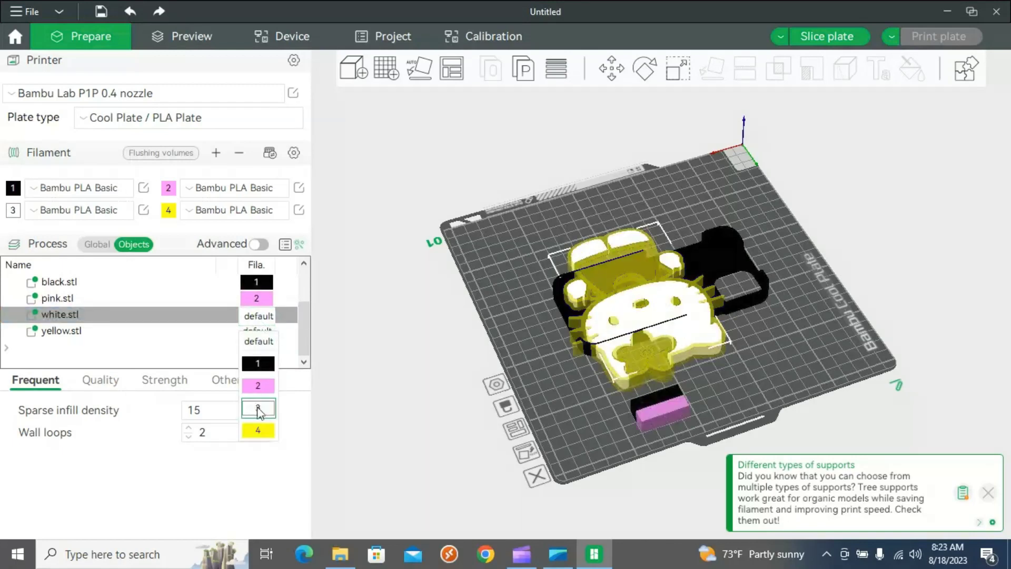
{"action": "left_click", "coordinate": [258, 411]}
{"action": "left_click", "coordinate": [257, 331]}
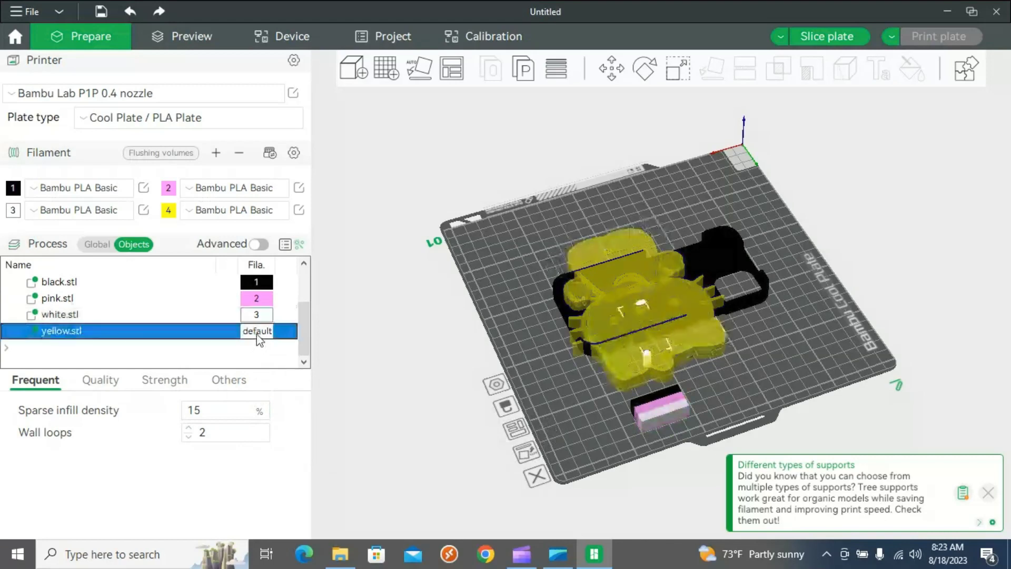
{"action": "left_click", "coordinate": [258, 331]}
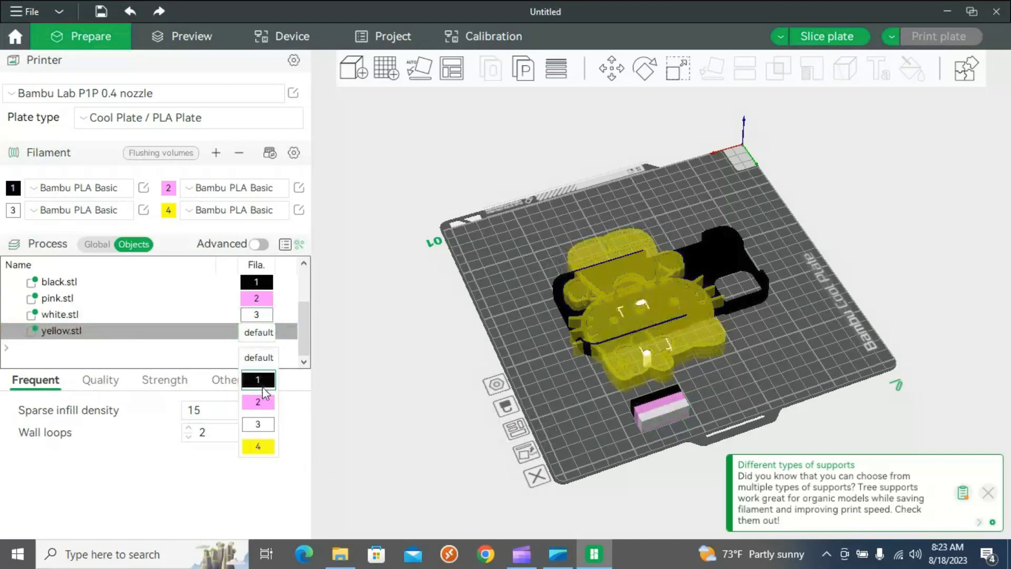
{"action": "left_click", "coordinate": [262, 449]}
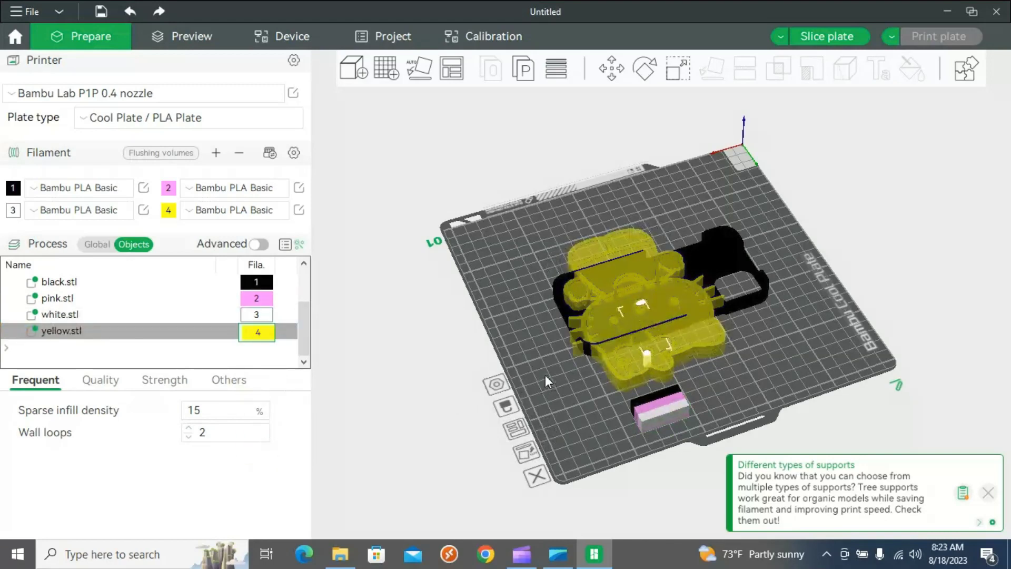
- Select all four Hello Kitty parts and scale them to about 67.70 × 80.98 × 10.78 mm
{"action": "left_click_drag", "start_coordinate": [586, 384], "coordinate": [337, 385]}
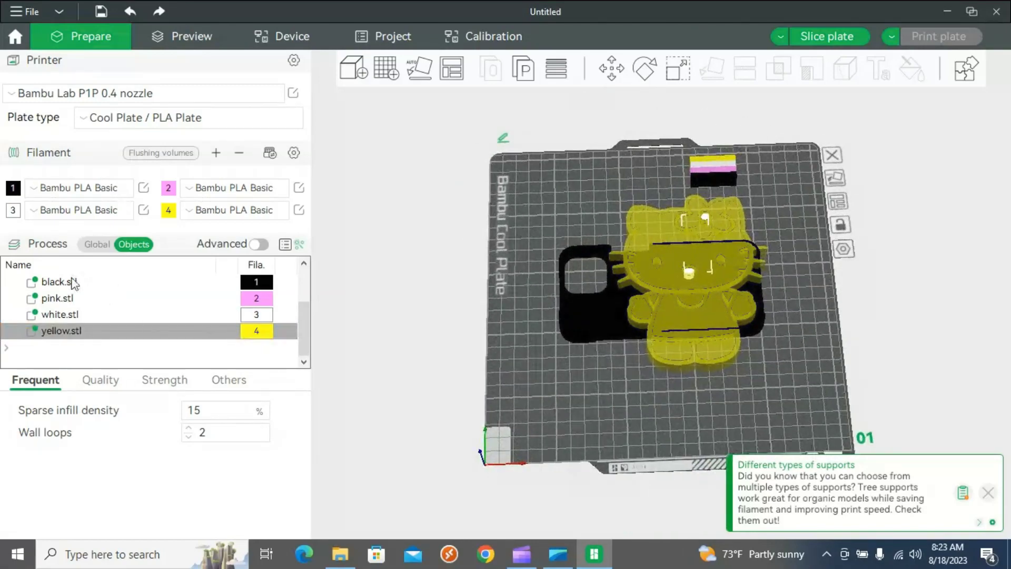
{"action": "scroll", "coordinate": [71, 291], "scroll_direction": "up", "scroll_amount": 1}
{"action": "left_click", "coordinate": [78, 332]}
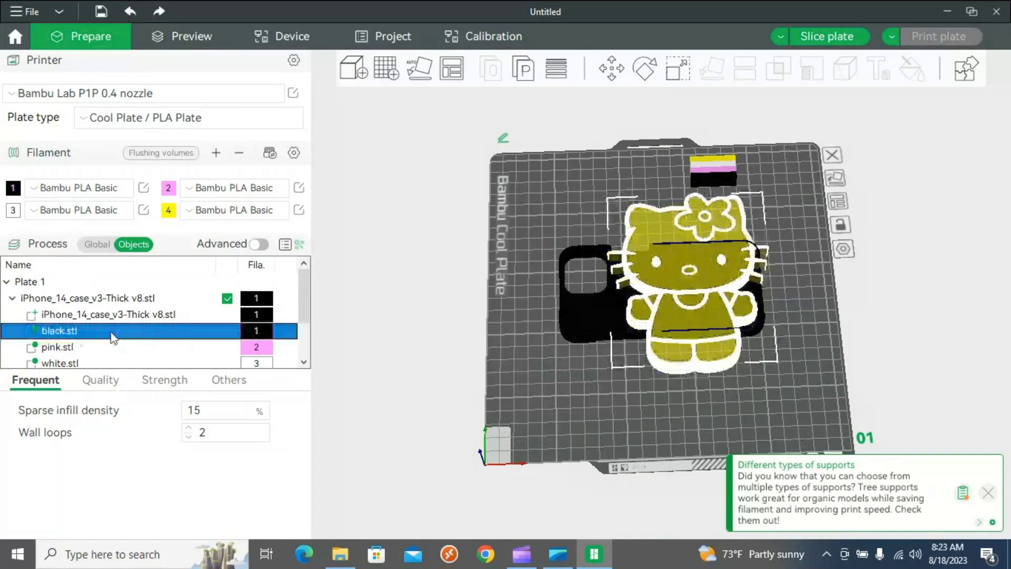
{"action": "scroll", "coordinate": [117, 337], "scroll_direction": "down", "scroll_amount": 1}
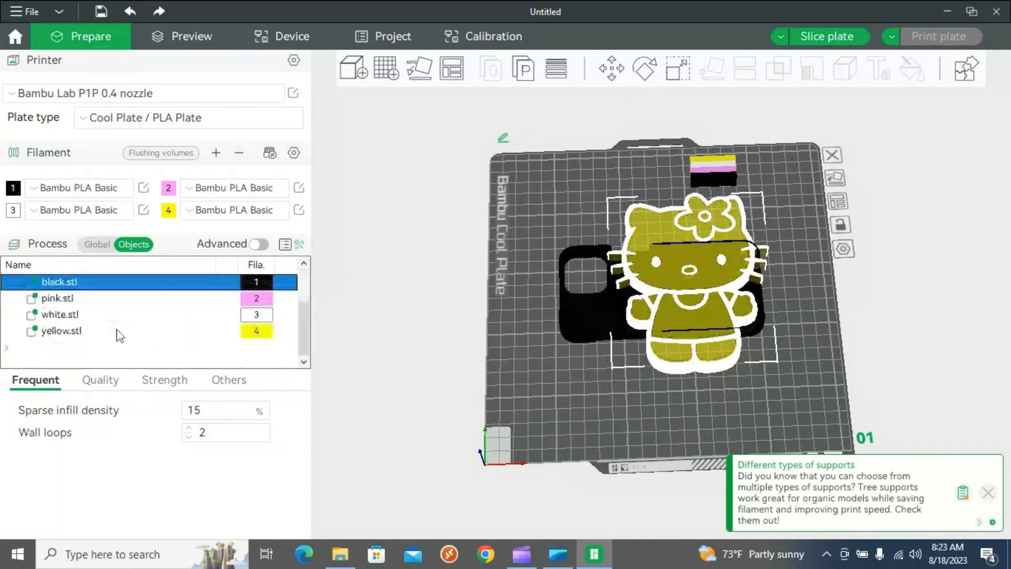
{"action": "left_click", "coordinate": [70, 333], "text": "shift"}
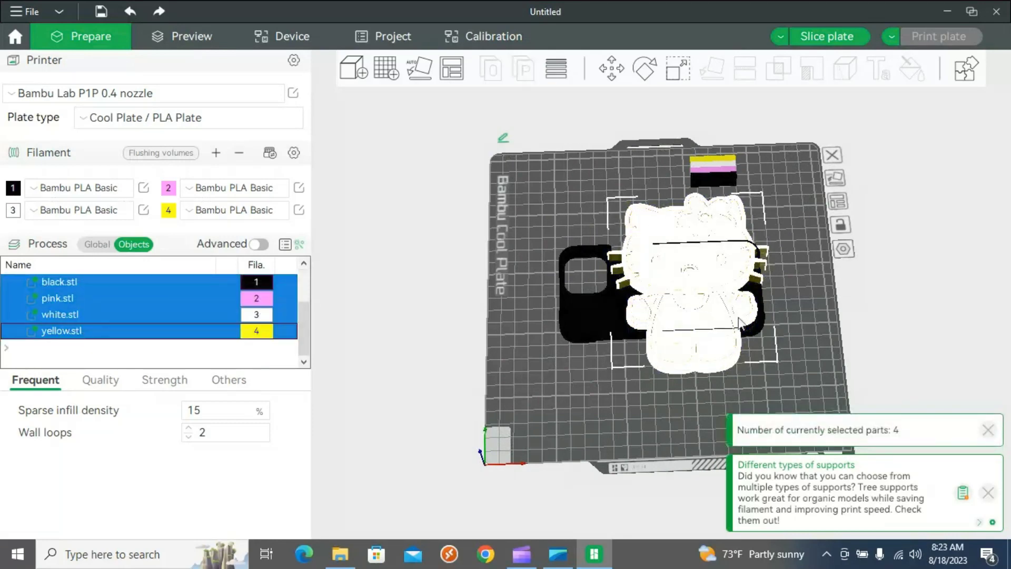
{"action": "left_click", "coordinate": [677, 71]}
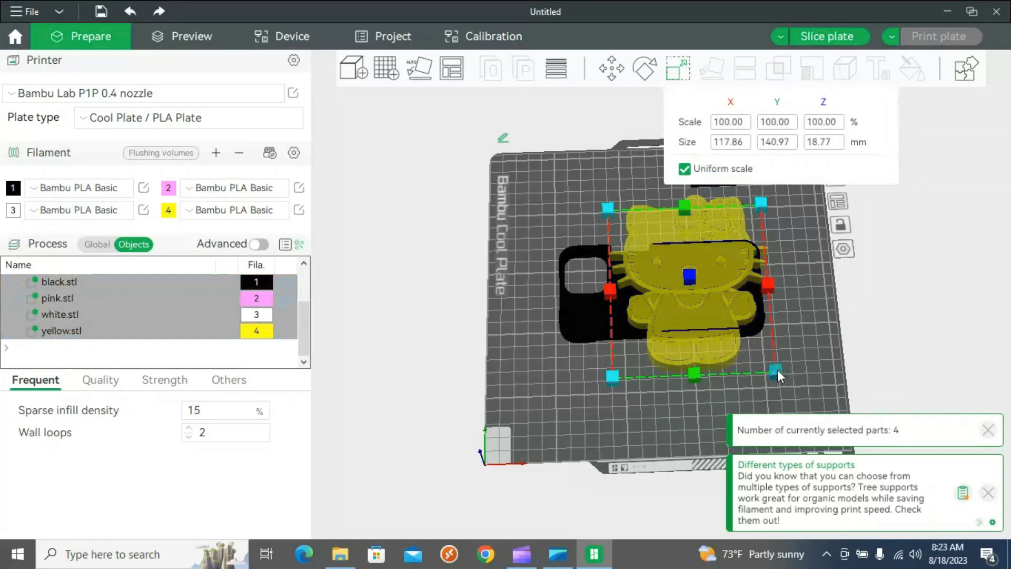
{"action": "left_click_drag", "start_coordinate": [754, 345], "coordinate": [740, 334]}
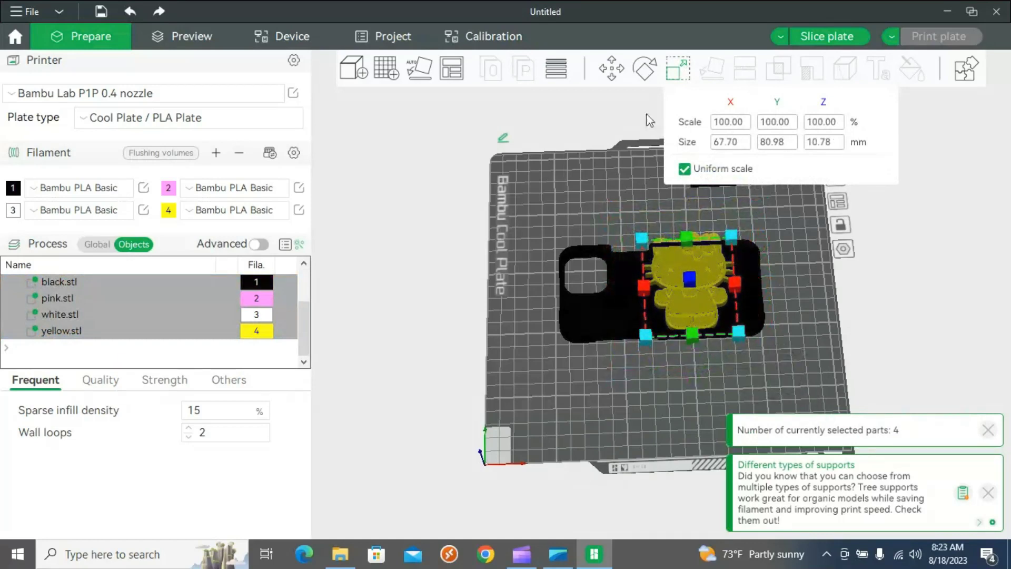
- Rotate the parts 90° on Z and lower them into the case
{"action": "left_click", "coordinate": [639, 71]}
{"action": "left_click_drag", "start_coordinate": [772, 295], "coordinate": [673, 255]}
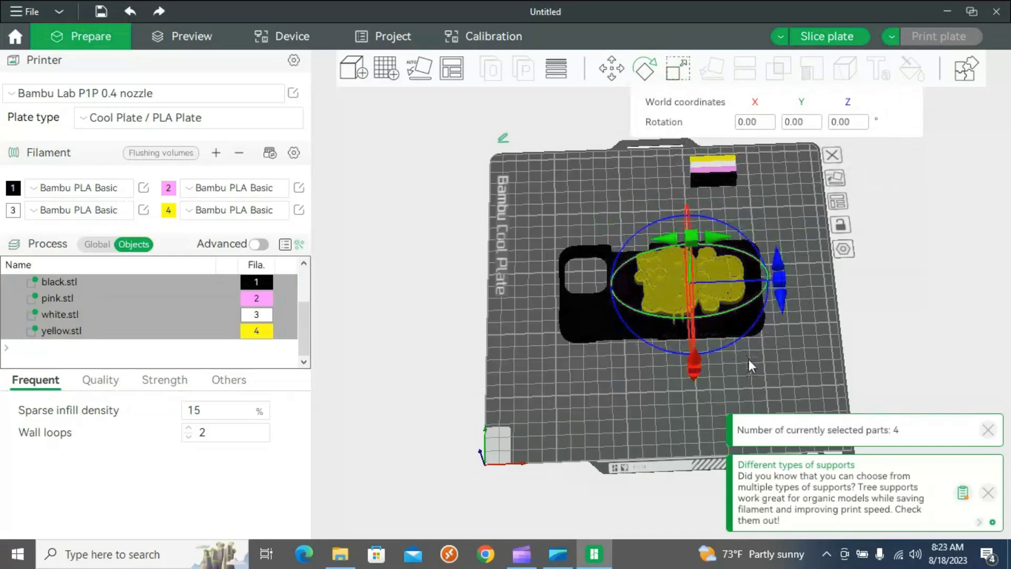
{"action": "left_click_drag", "start_coordinate": [748, 360], "coordinate": [690, 279]}
{"action": "left_click", "coordinate": [611, 68]}
{"action": "left_click_drag", "start_coordinate": [675, 414], "coordinate": [716, 350]}
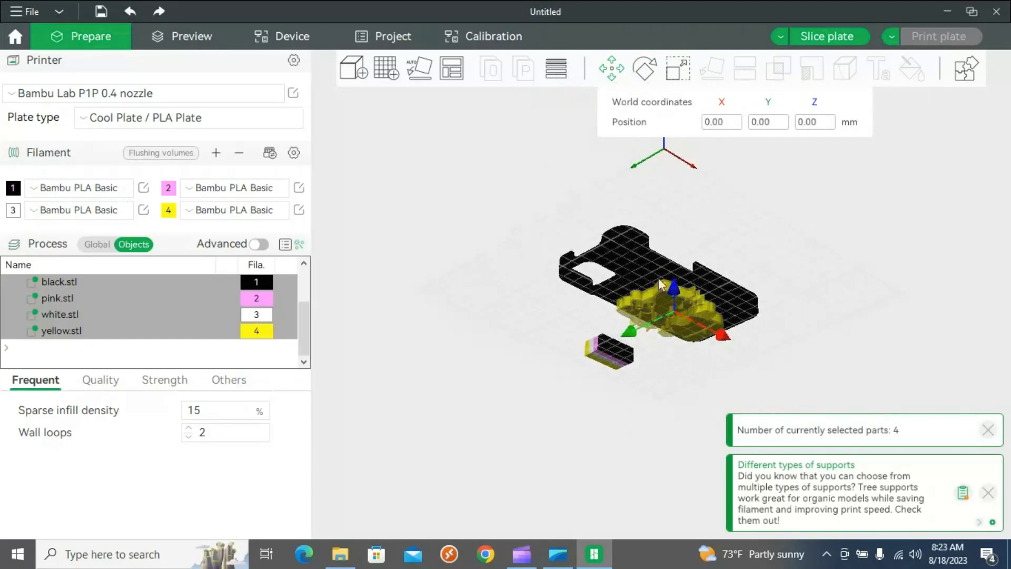
{"action": "left_click_drag", "start_coordinate": [675, 291], "coordinate": [619, 284]}
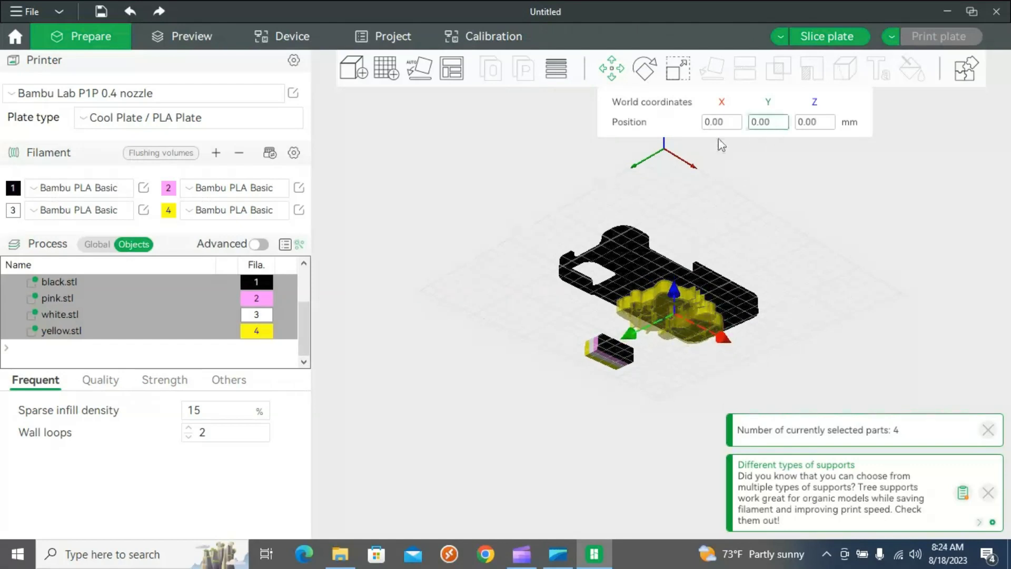
- Slice the plate and view the sliced Hello Kitty case from above (1h6m, 29.44 g)
{"action": "left_click", "coordinate": [860, 42]}
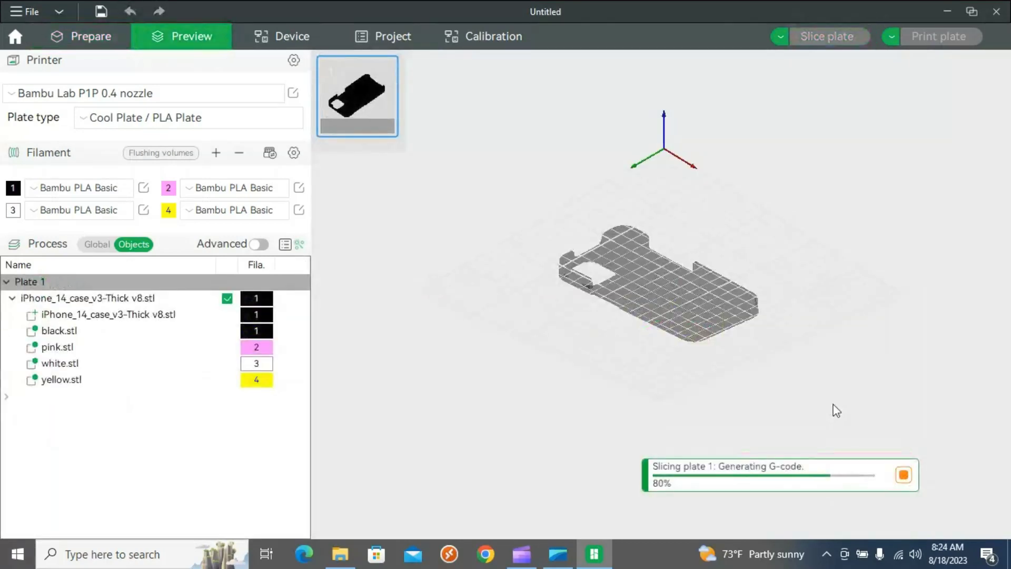
{"action": "left_click_drag", "start_coordinate": [605, 345], "coordinate": [579, 263]}
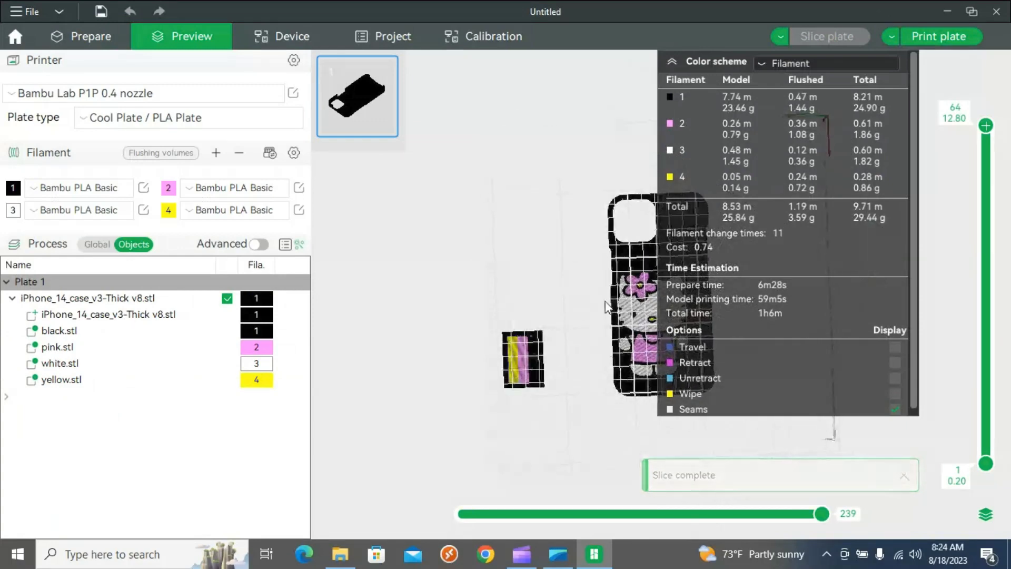
{"action": "scroll", "coordinate": [516, 291], "scroll_direction": "up", "scroll_amount": 5}
{"action": "right_click_drag", "start_coordinate": [517, 291], "coordinate": [374, 271]}
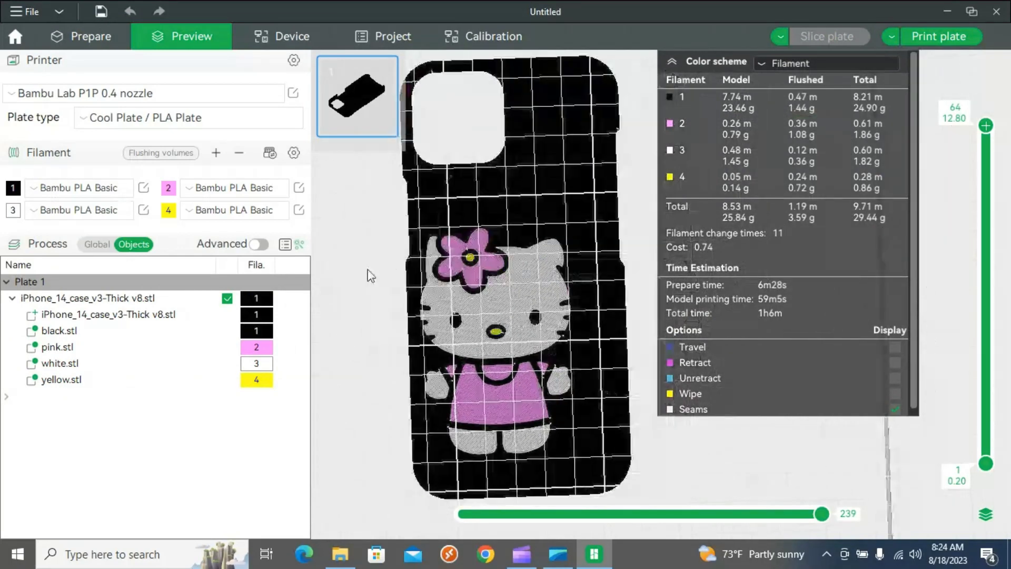